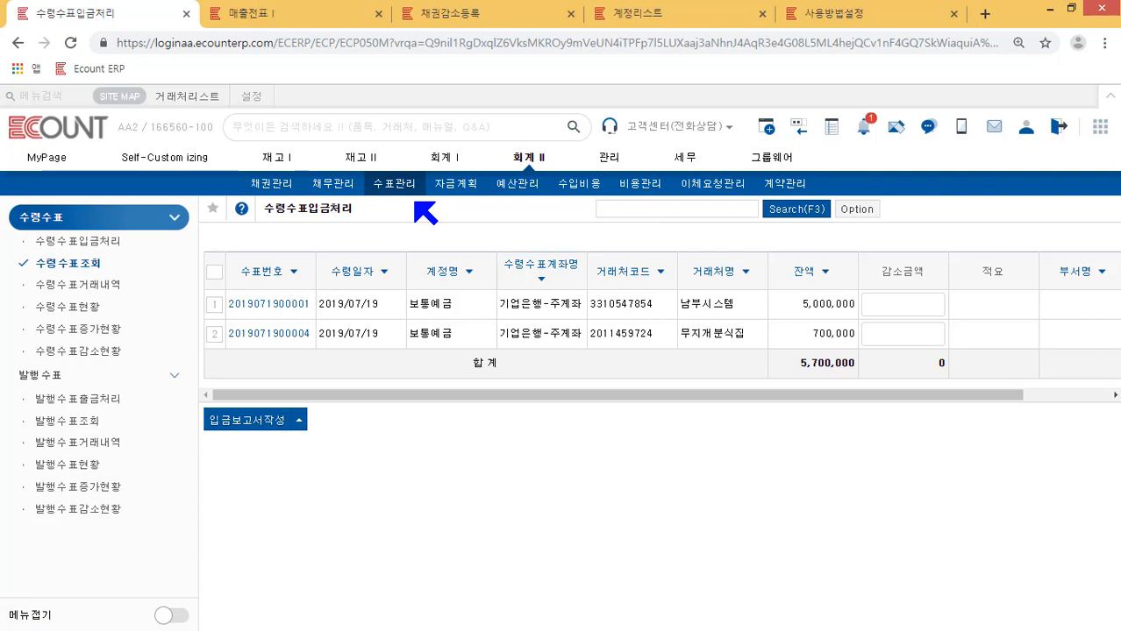
Switch to the 매출전표 I entry and choose 이지텍 as the customer
left_click(449, 161)
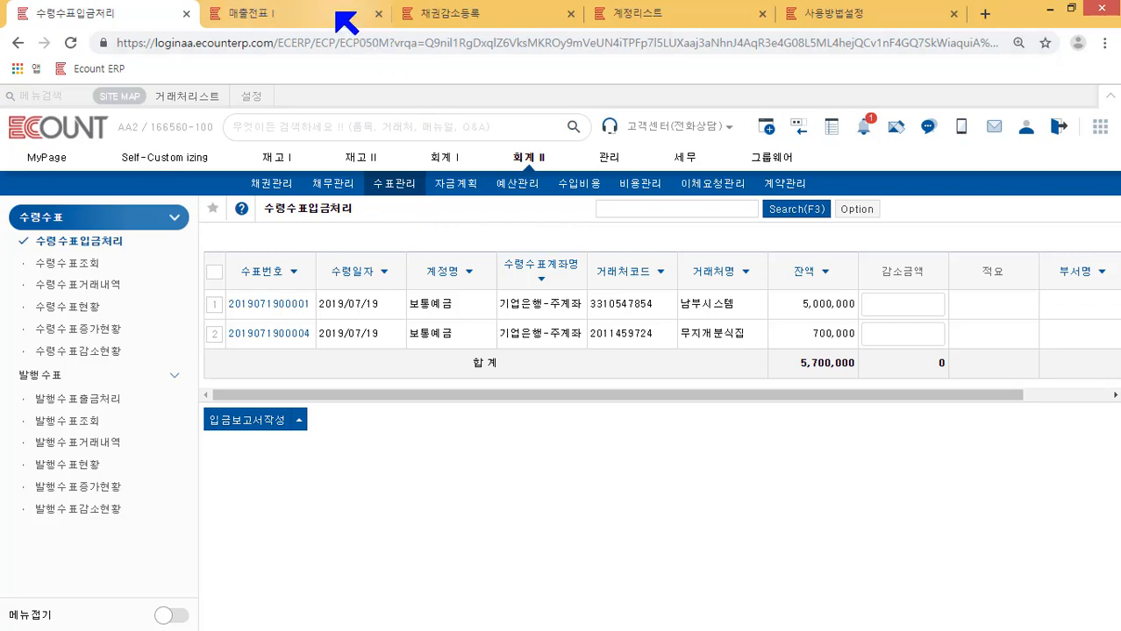
left_click(345, 18)
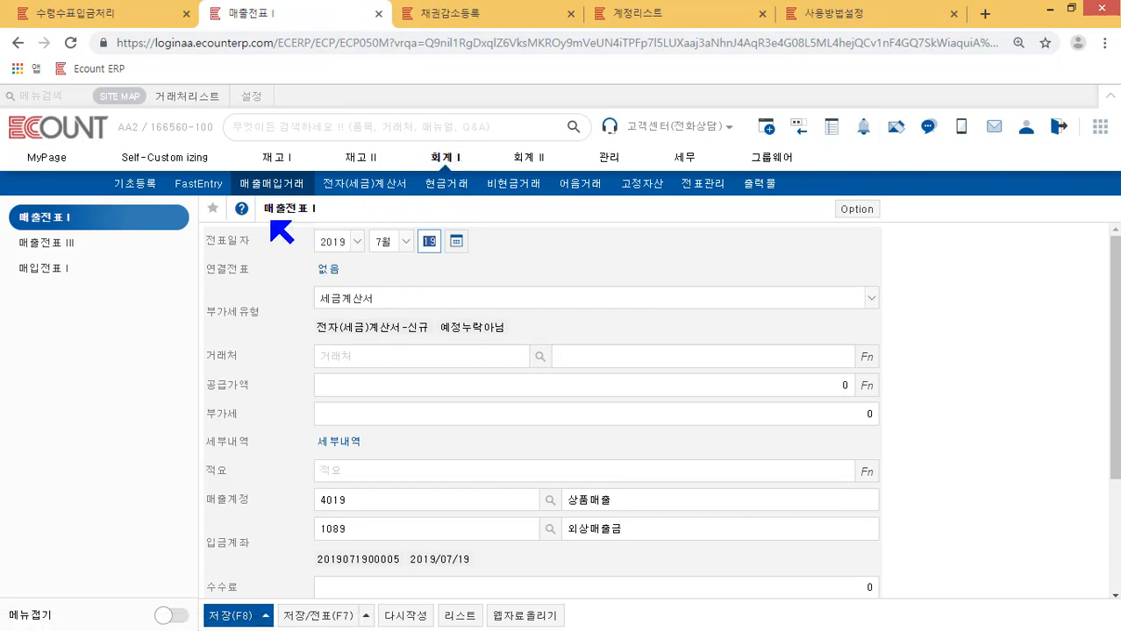
left_click(495, 356)
left_click(540, 356)
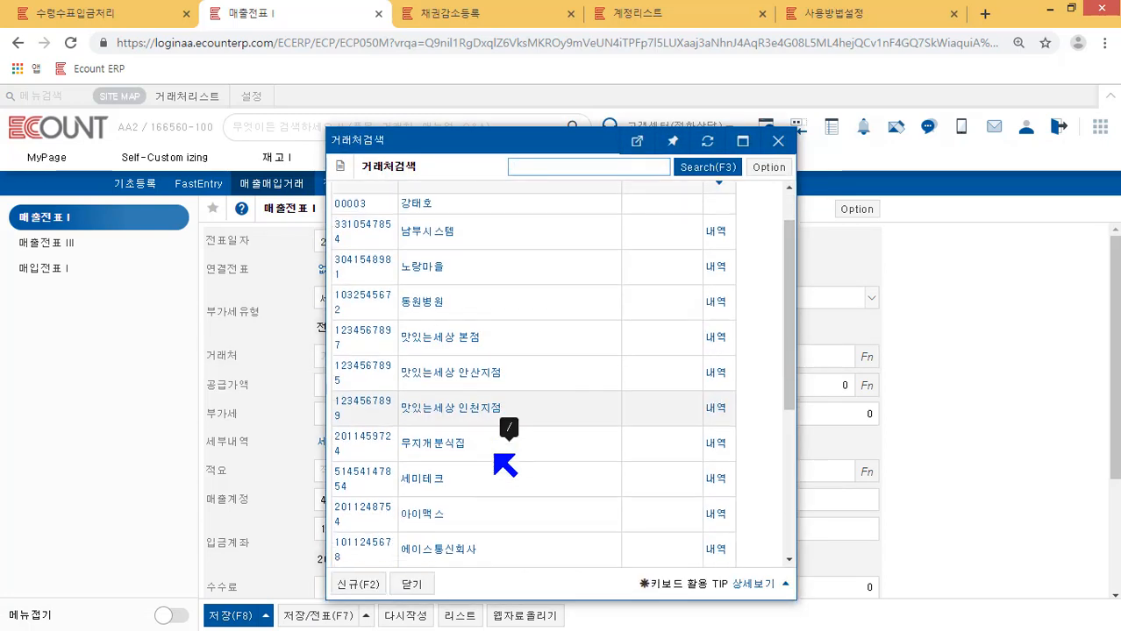
scroll(495, 454, "down", 3)
left_click(409, 427)
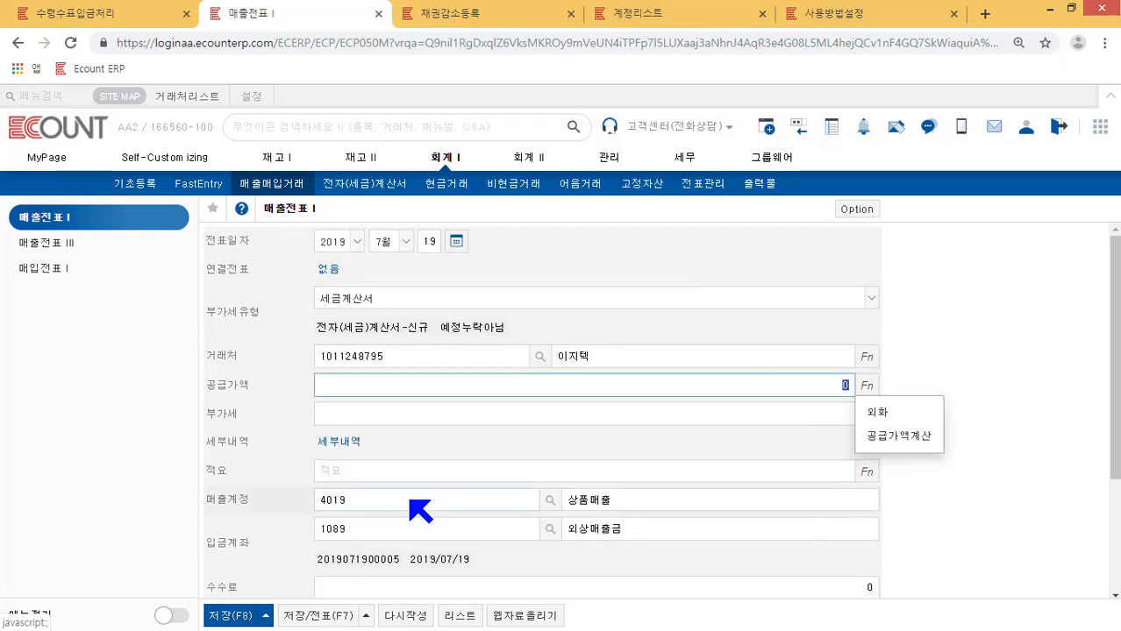
Enter a supply amount of 80,000 with 8,000 VAT, expand the deposit account's receivable details and save the sales slip
left_click(432, 404)
left_click(975, 450)
scroll(924, 445, "down", 1)
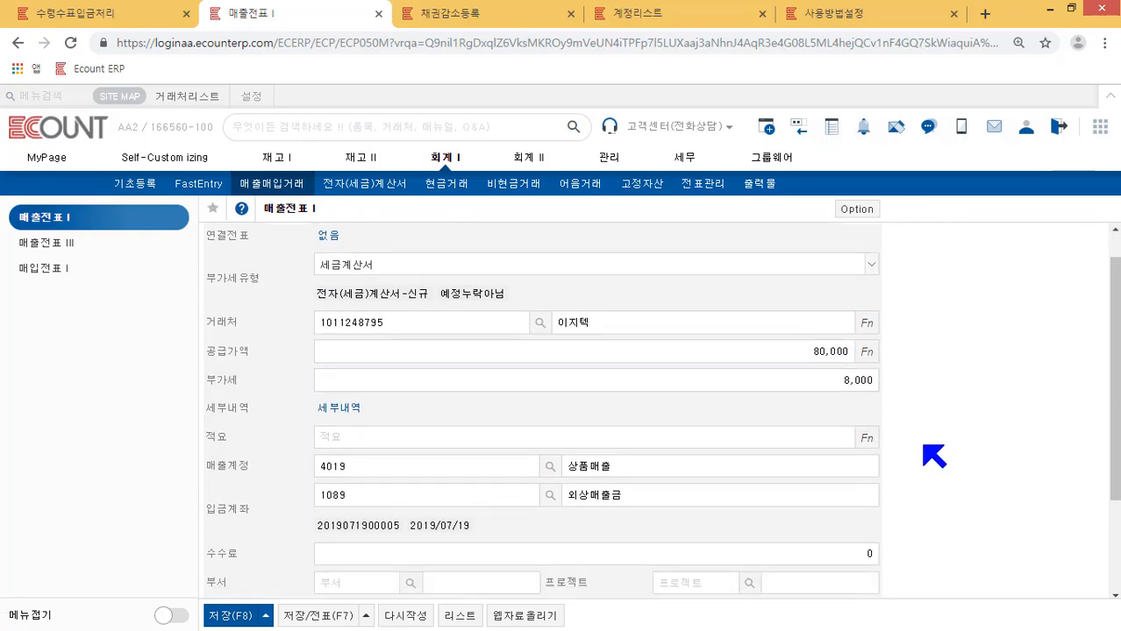
scroll(925, 448, "down", 1)
left_click(342, 390)
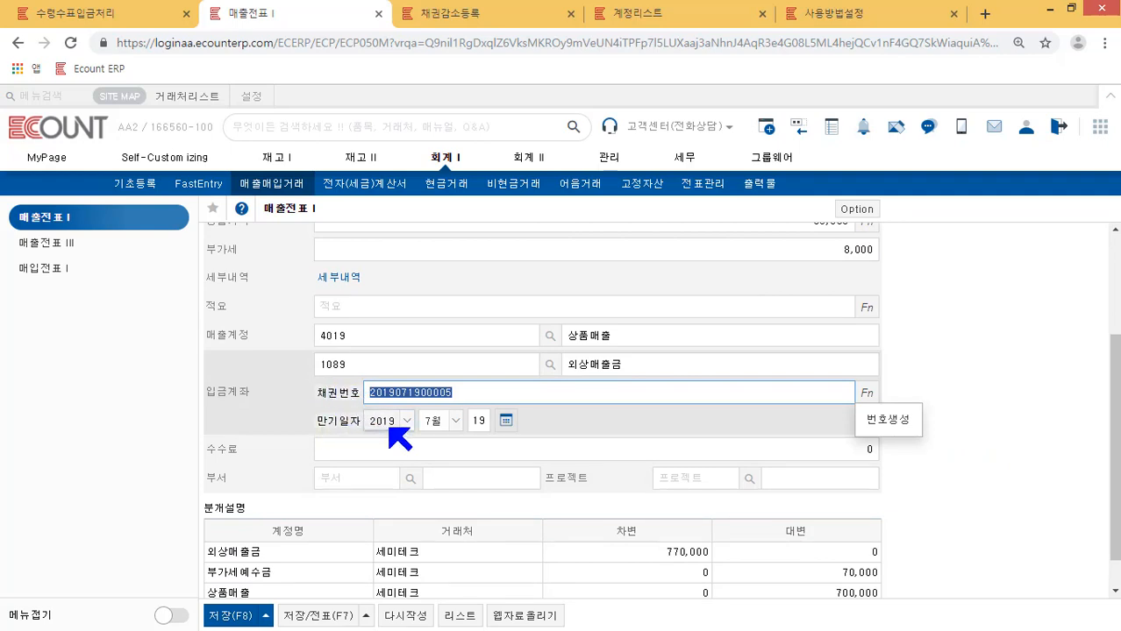
left_click(236, 617)
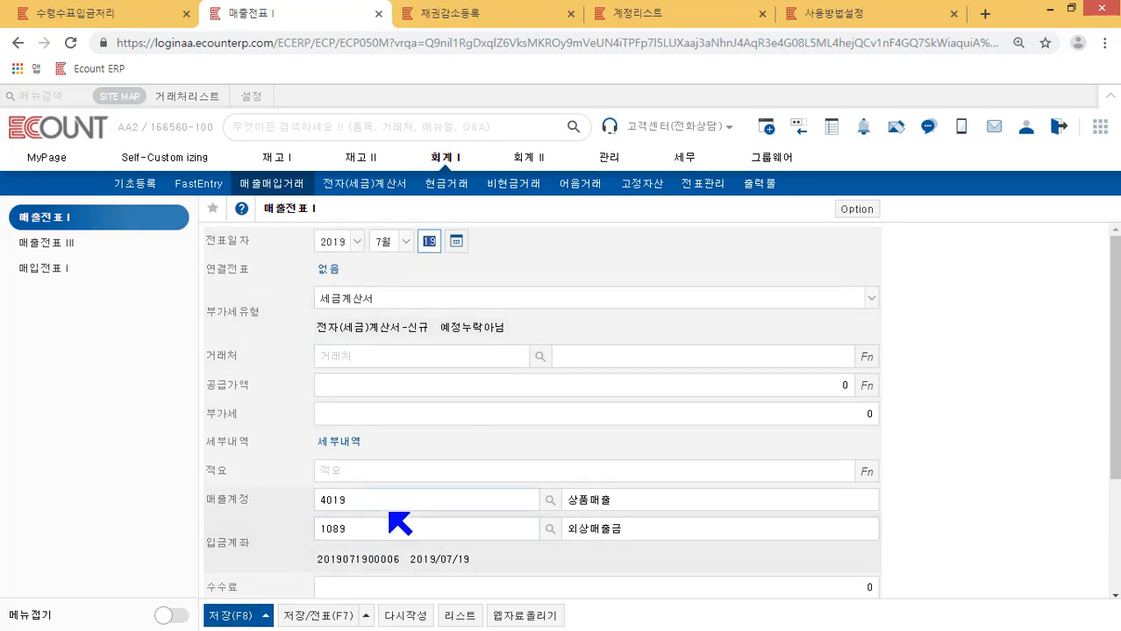
Reload the 채권감소등록 list and select the 이지텍 receivable for reduction by 88,000
left_click(467, 19)
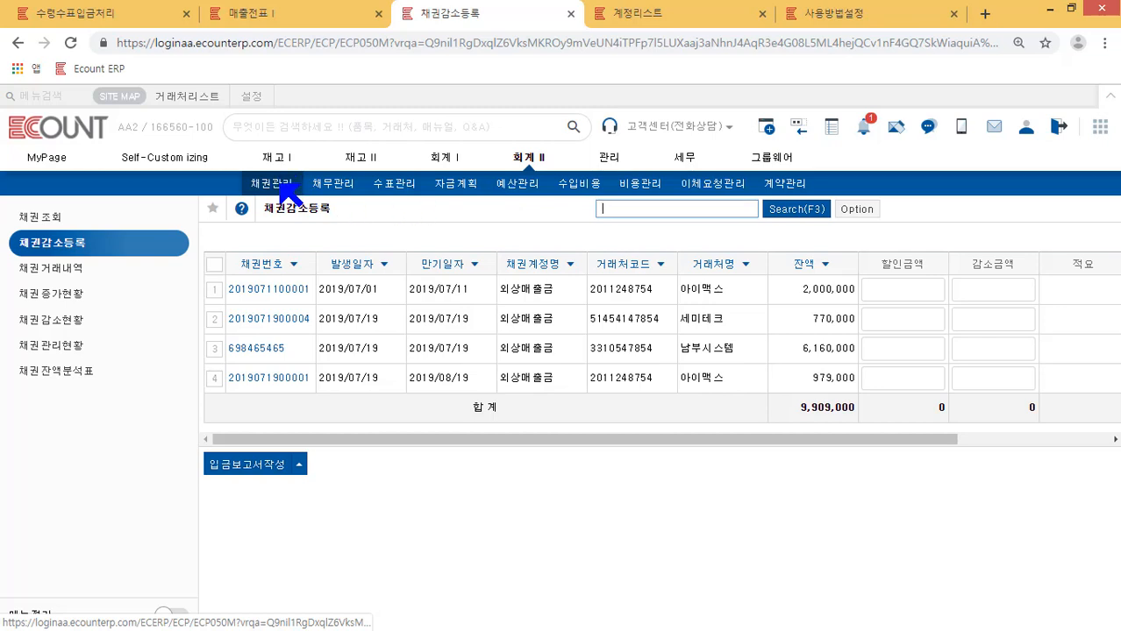
left_click(66, 248)
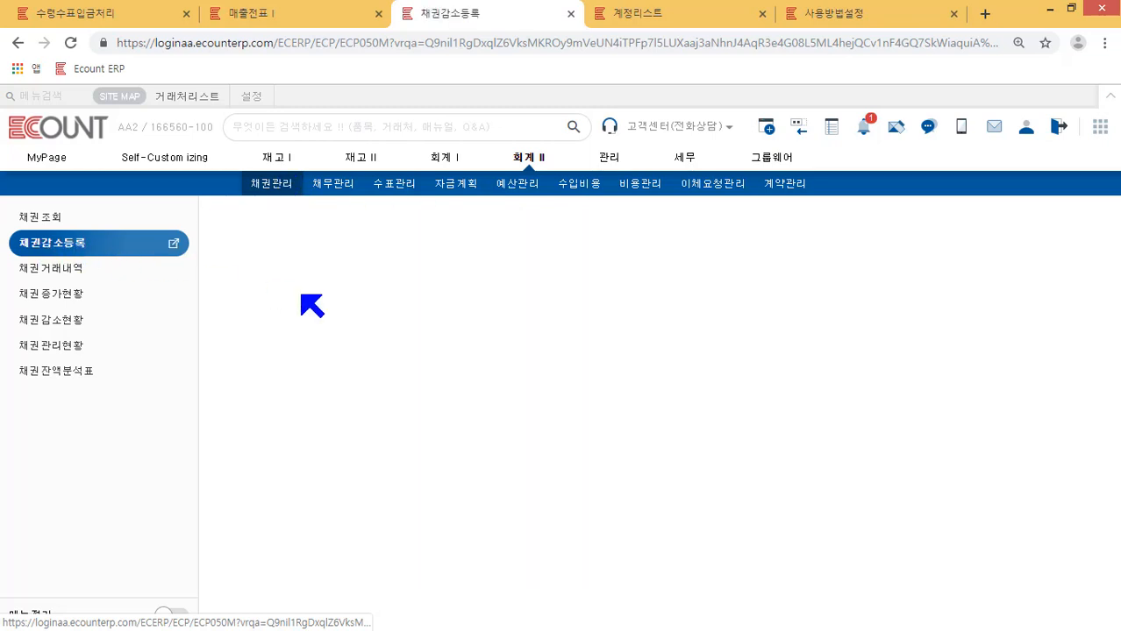
left_click_drag(730, 349, 674, 349)
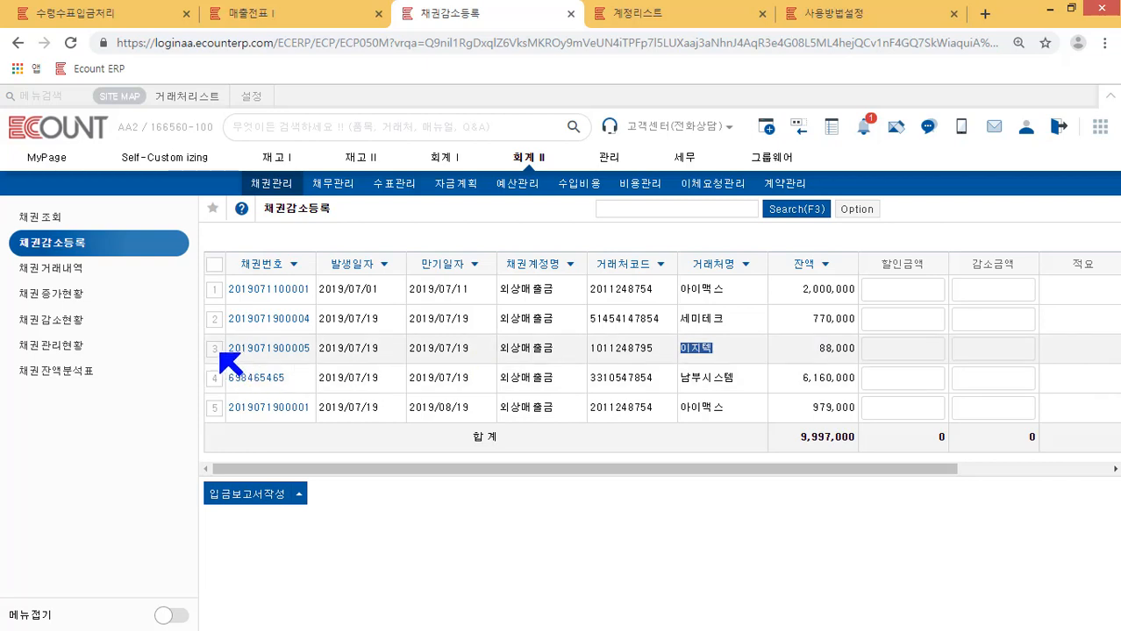
left_click(218, 351)
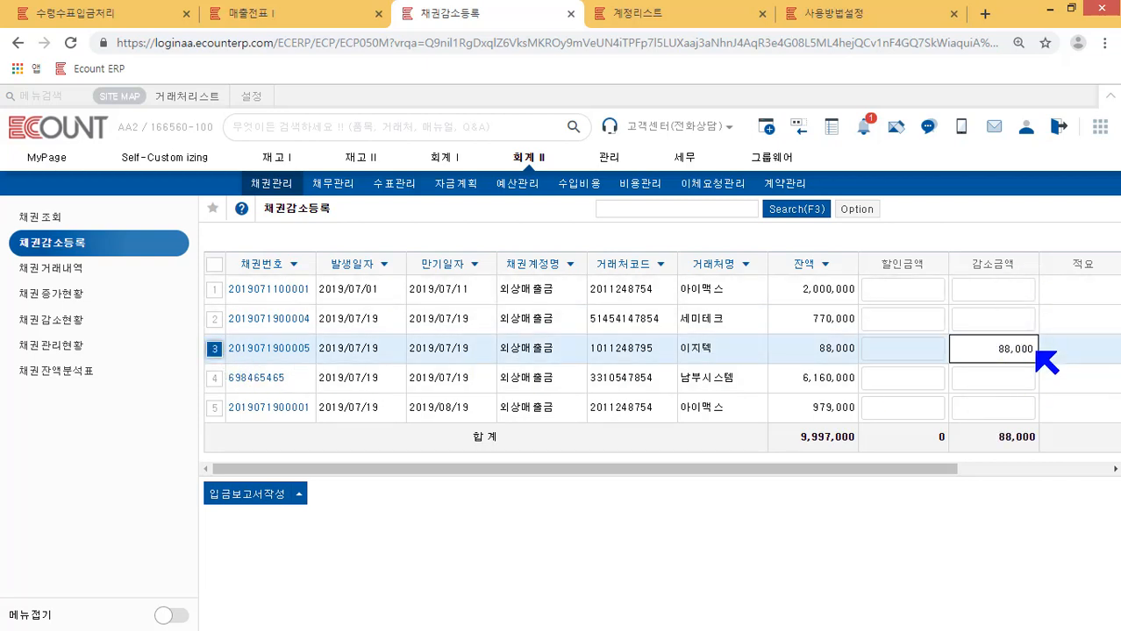
Start a deposit report for the selected receivable with collection type 수표 and deposit account 기업은행-주계좌
mouse_move(252, 498)
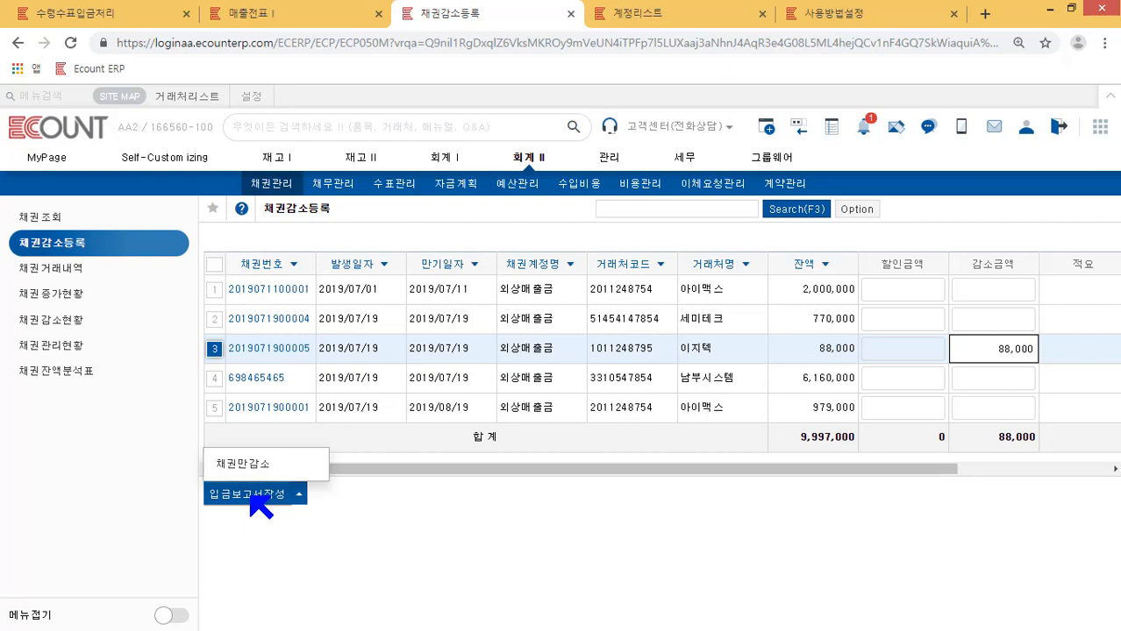
left_click(250, 496)
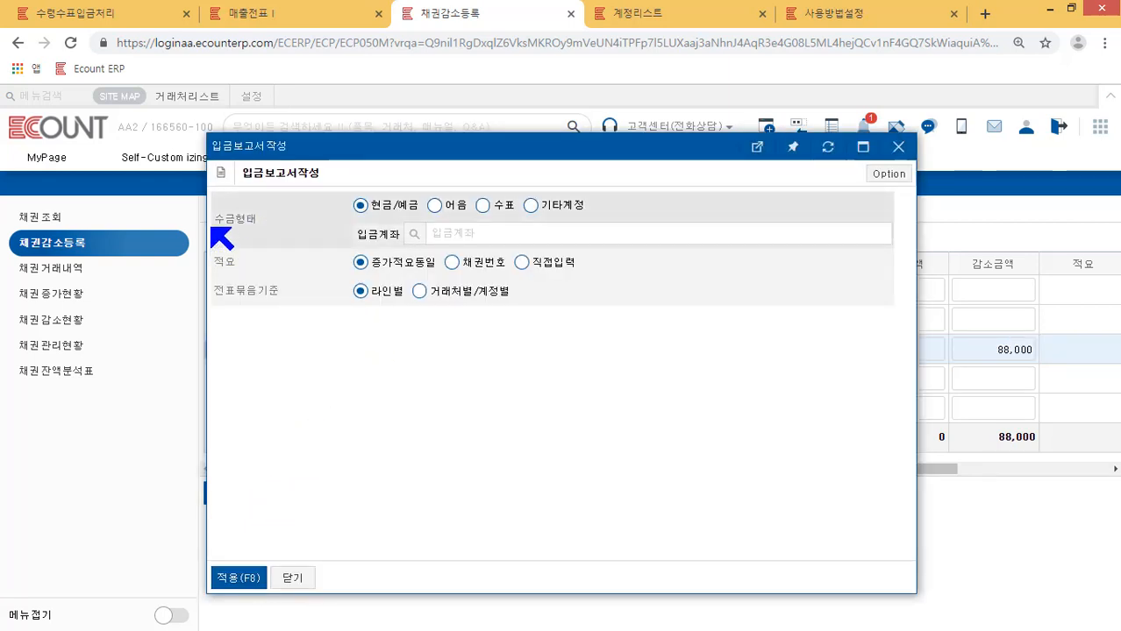
left_click(483, 207)
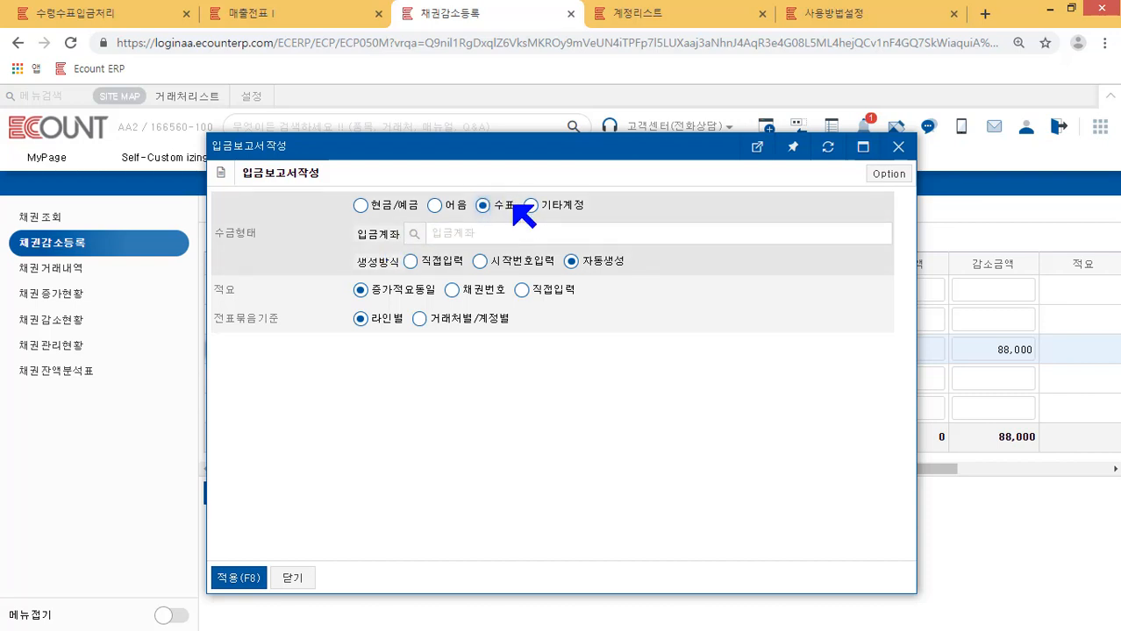
left_click(415, 233)
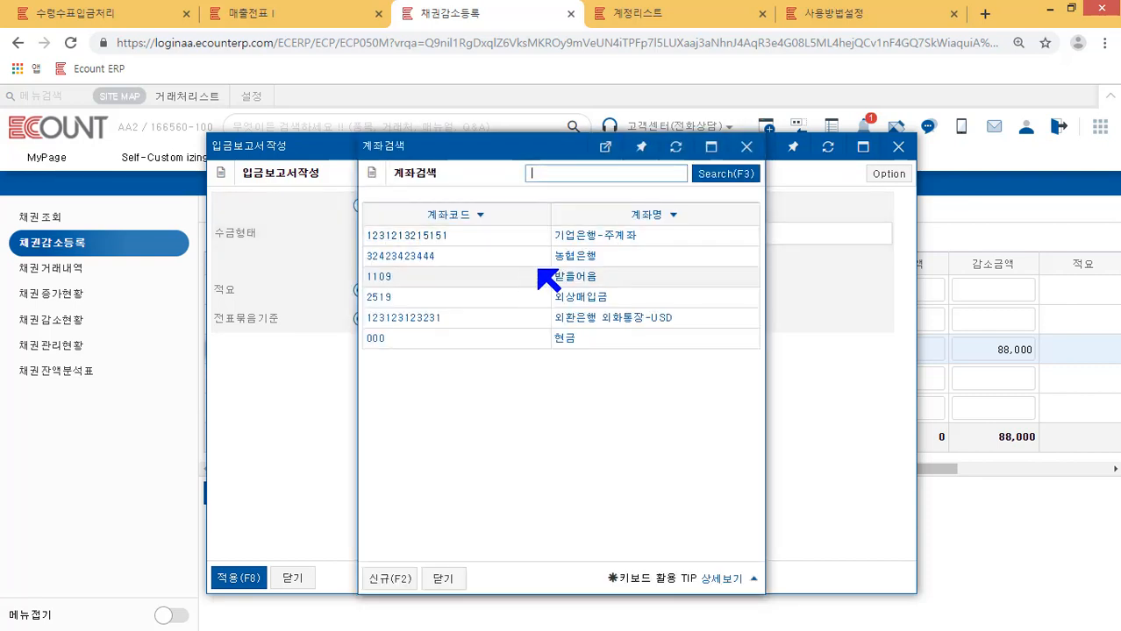
left_click(568, 236)
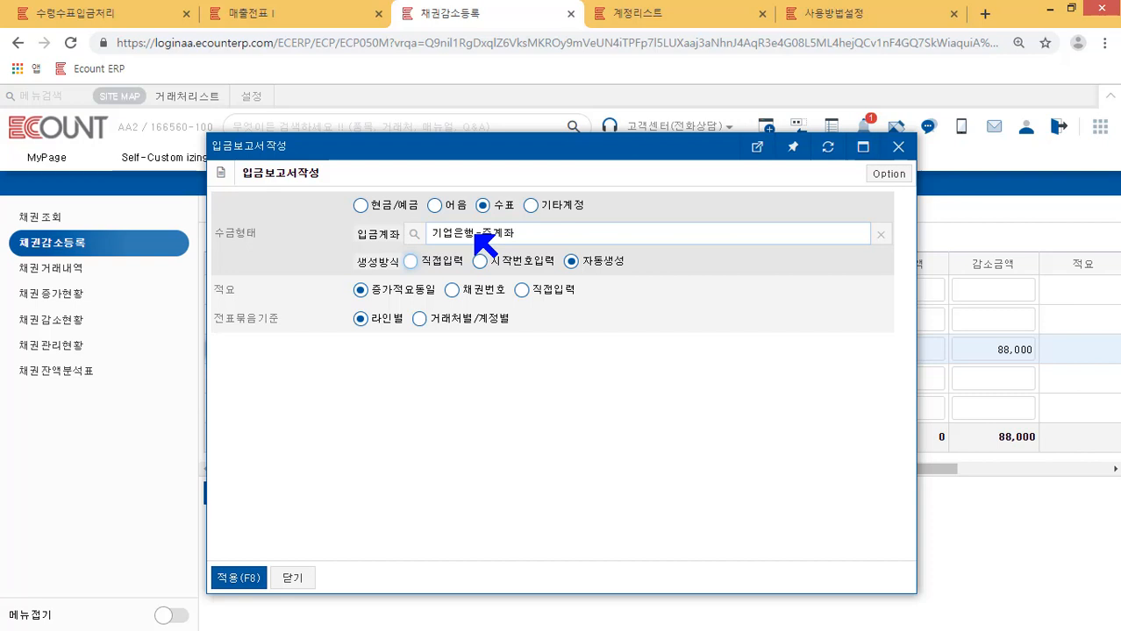
Examine the cheque usage setting of the [1039] 보통예금 account in the account list
left_click(663, 15)
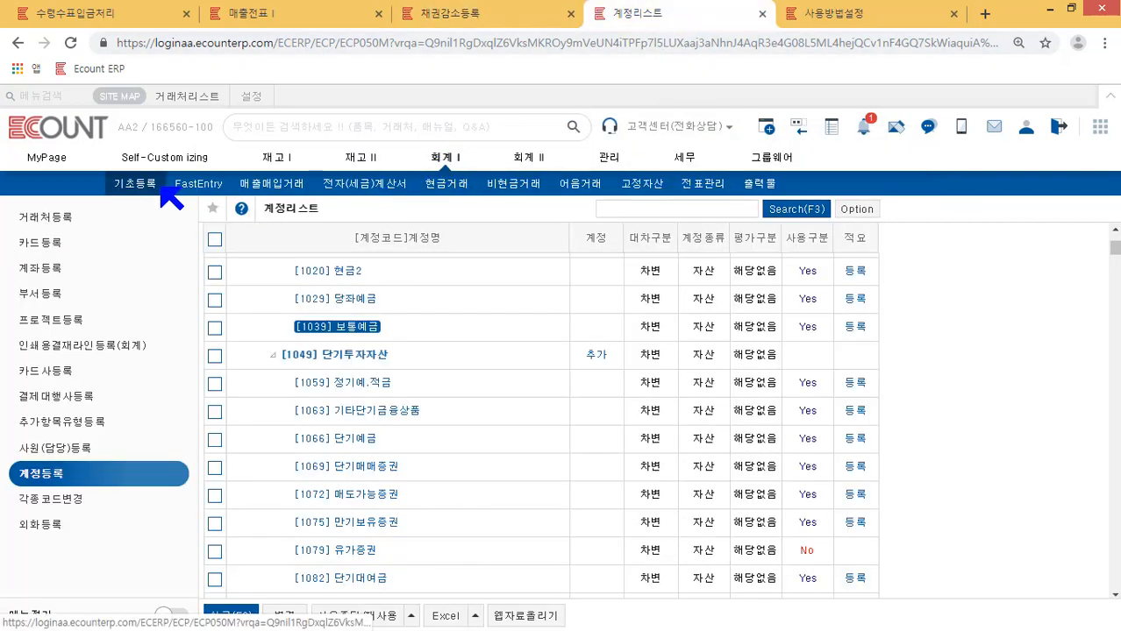
left_click(151, 187)
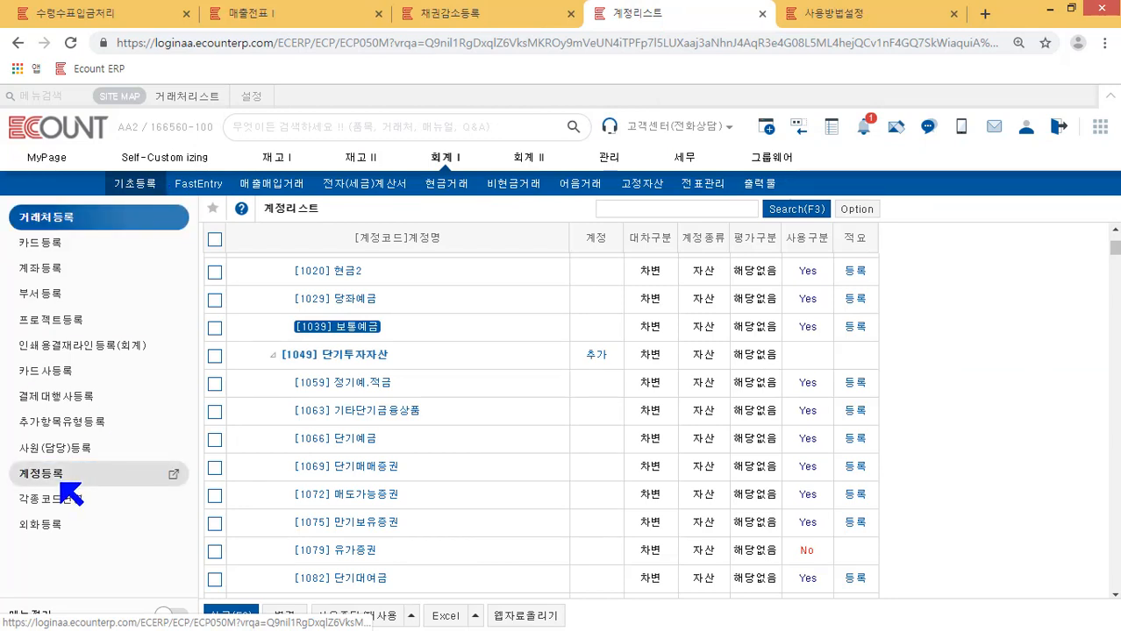
left_click(361, 330)
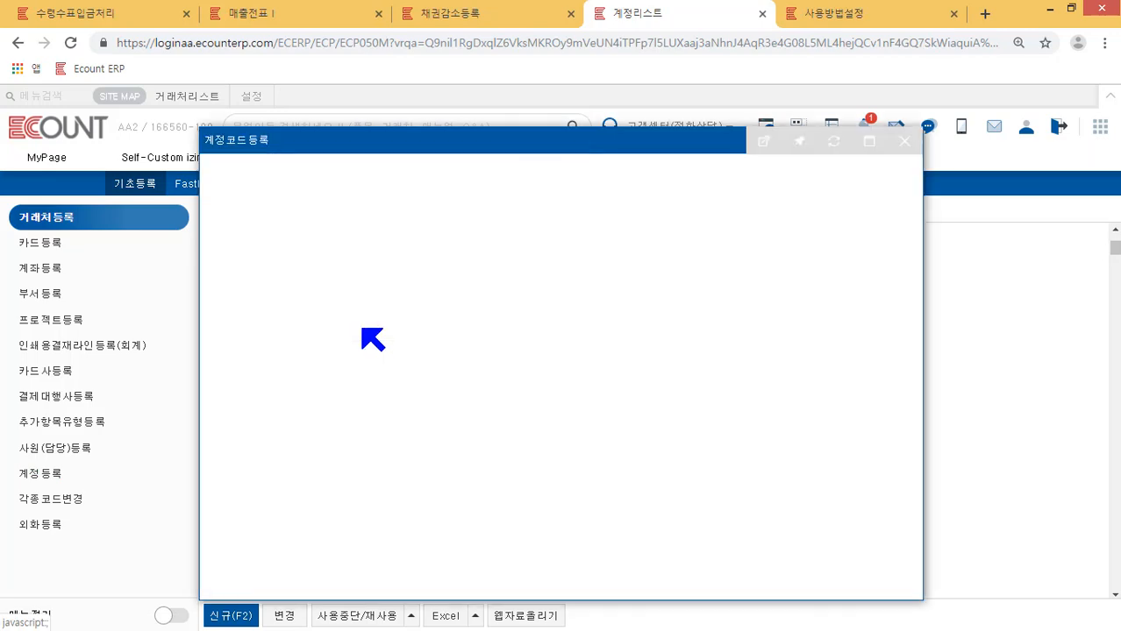
scroll(298, 420, "down", 4)
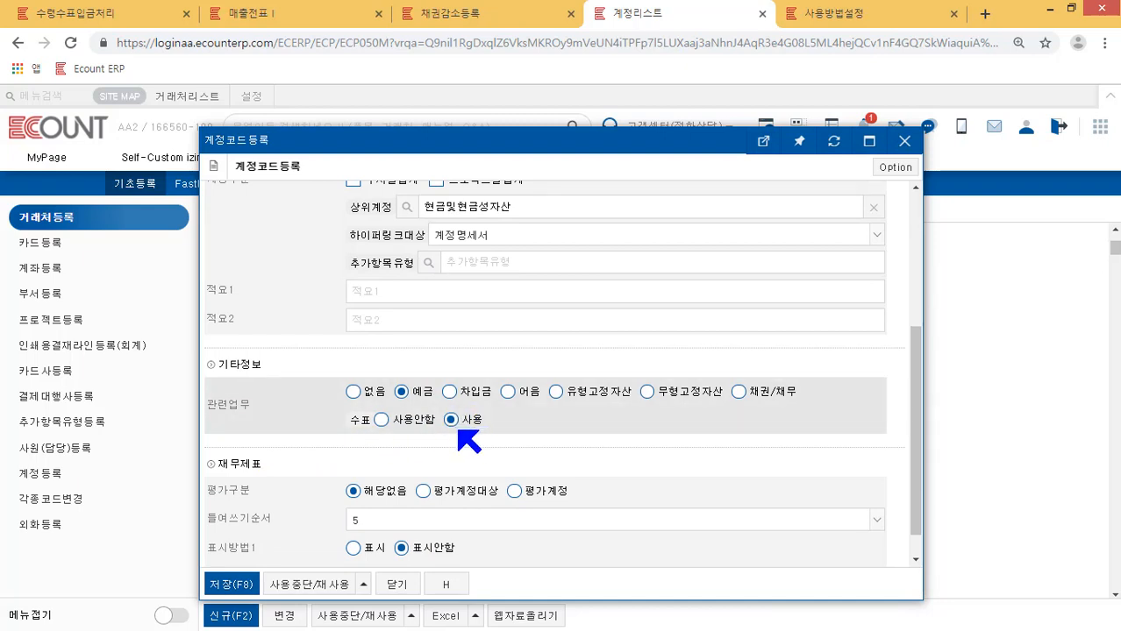
In the deposit report settings, try the 직접입력 and 시작번호입력 number generation methods and return to 자동생성
left_click(426, 13)
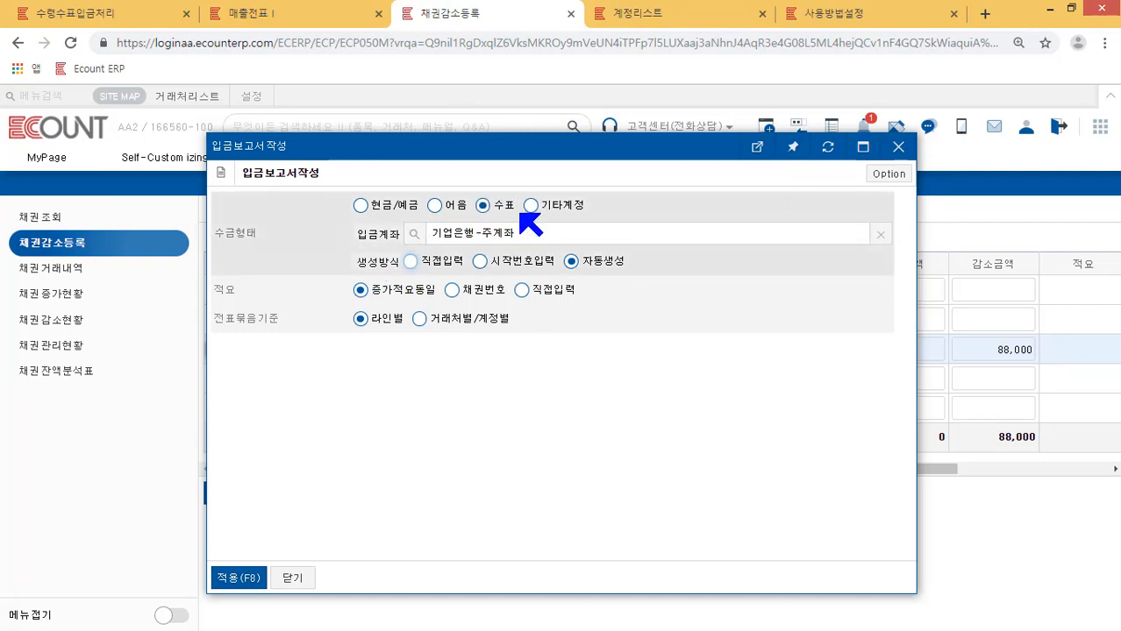
left_click(410, 262)
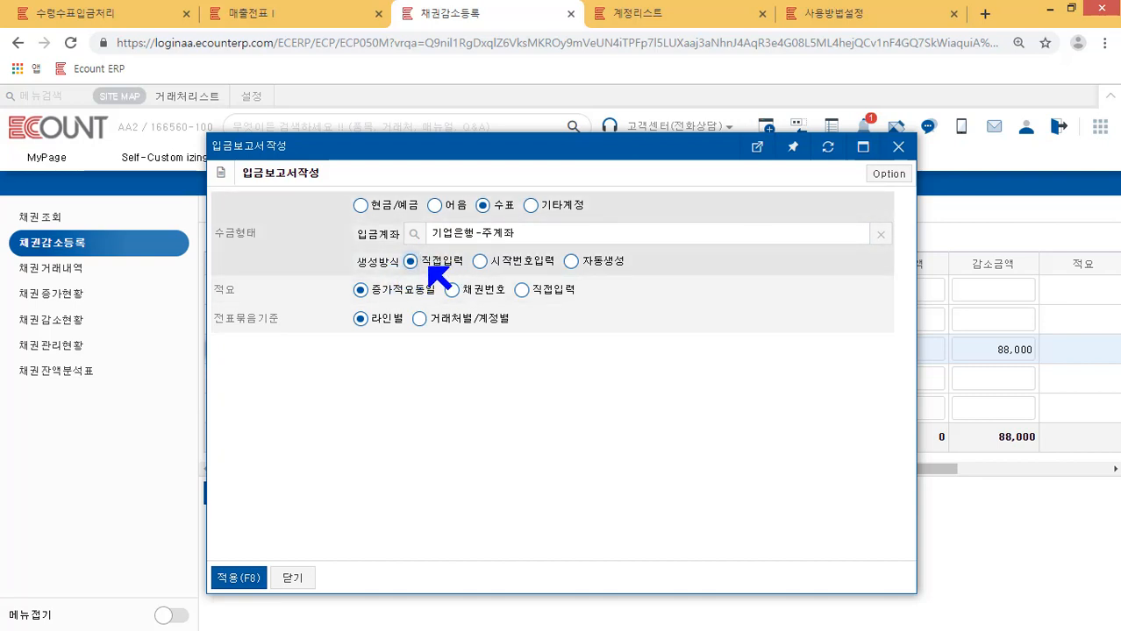
left_click(479, 262)
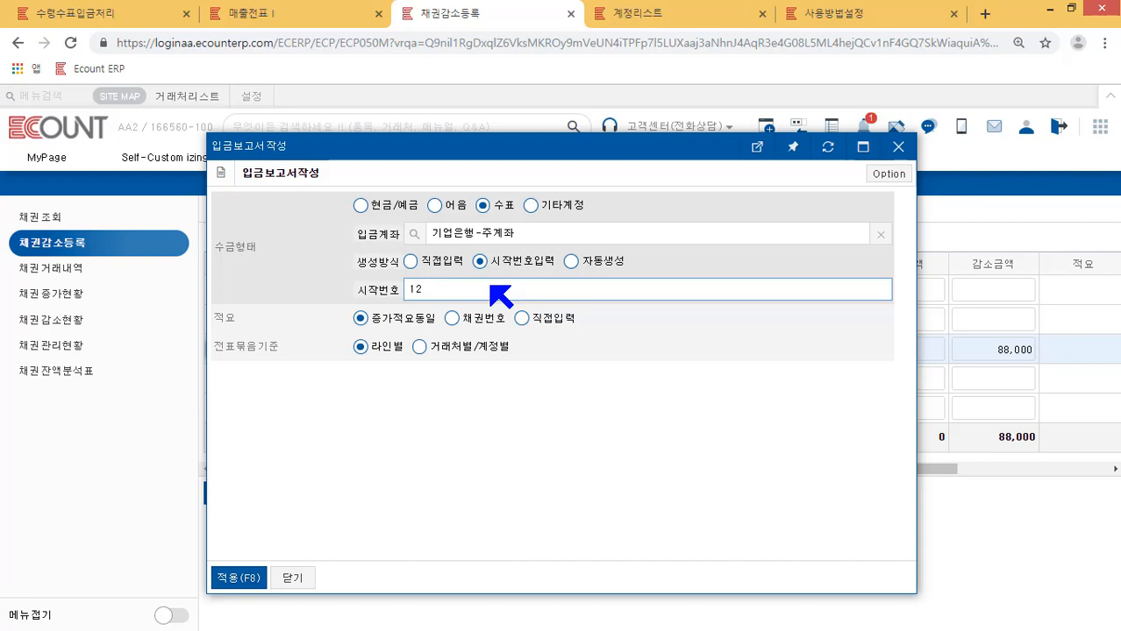
left_click(571, 262)
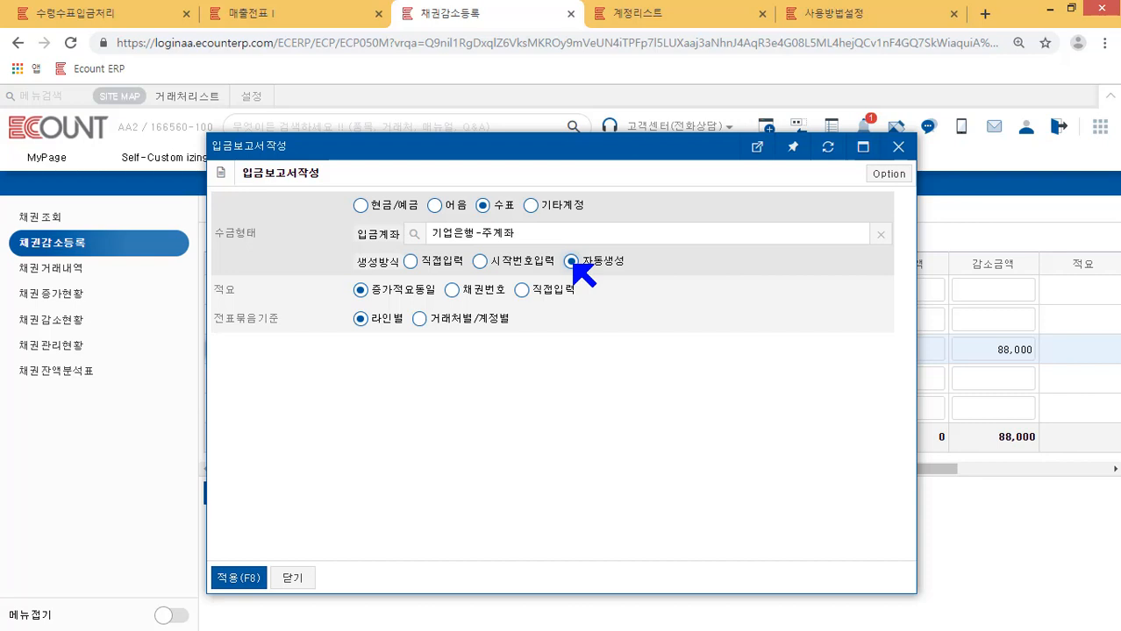
Examine the automatic numbering rule for 수령수표번호 in 사용방법설정 and close it
left_click(881, 29)
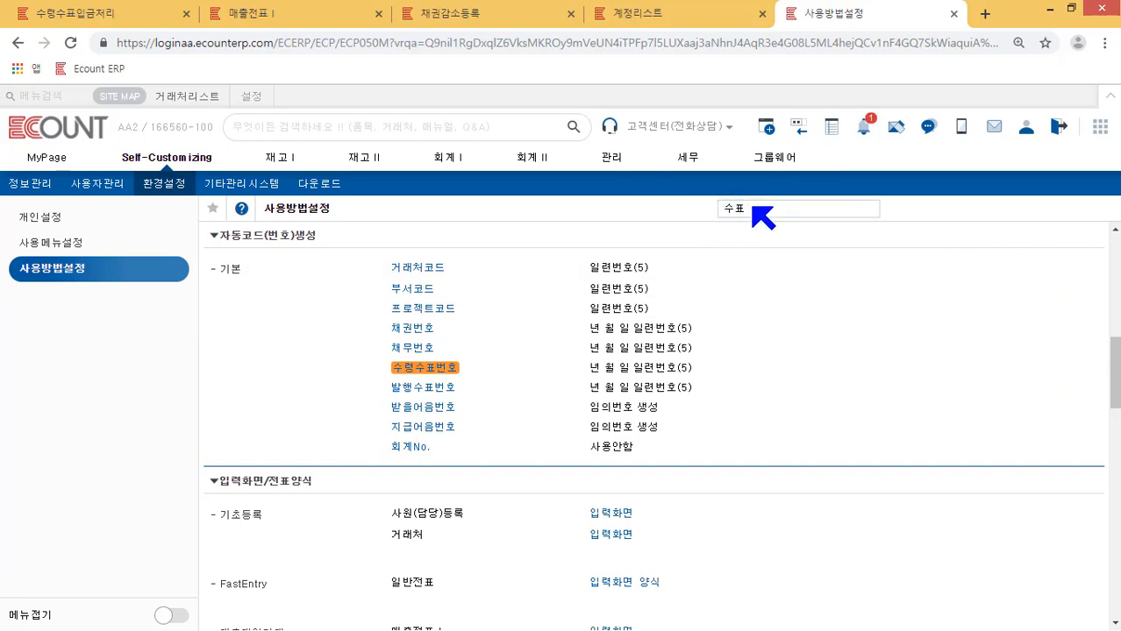
left_click(430, 370)
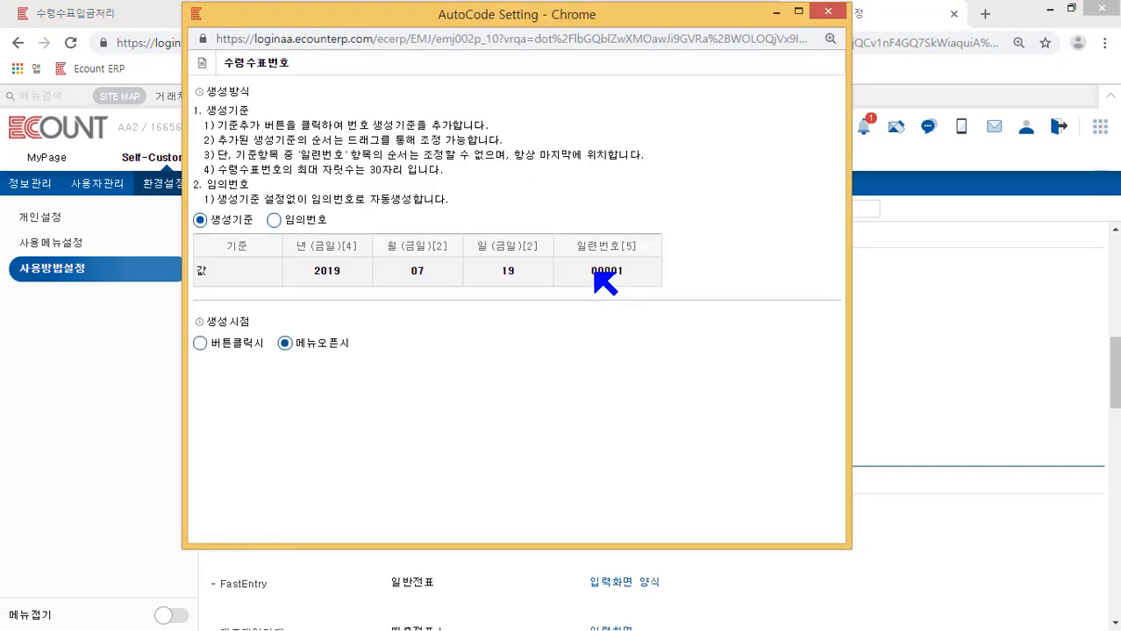
left_click(839, 8)
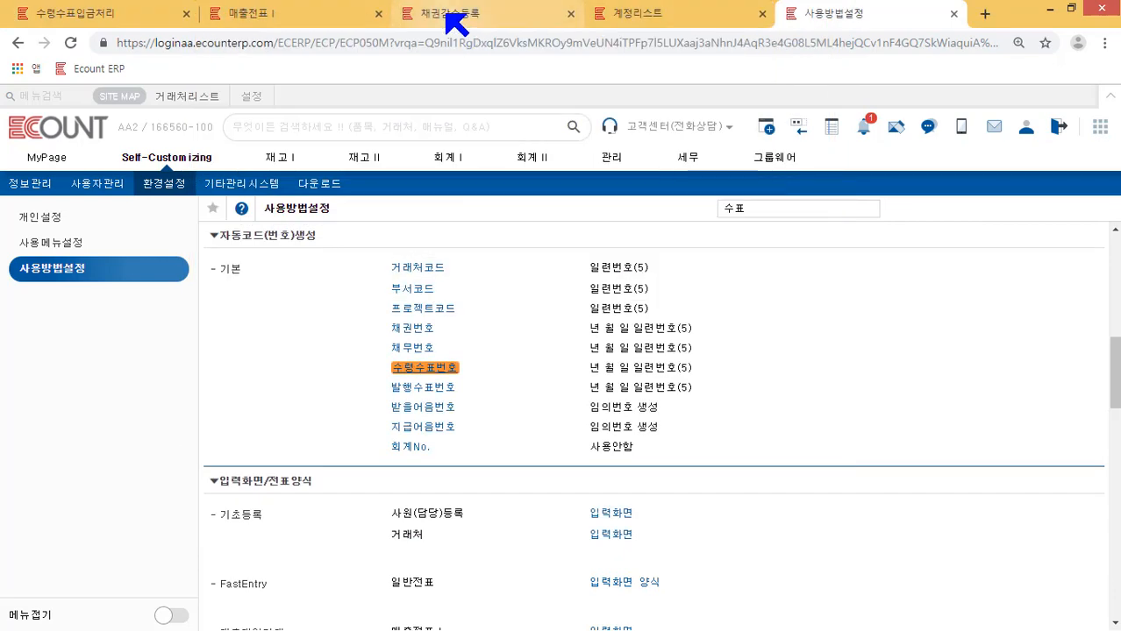
Set the deposit report's slip grouping to 라인별, apply the settings and apply the automatically generated cheque number
left_click(459, 13)
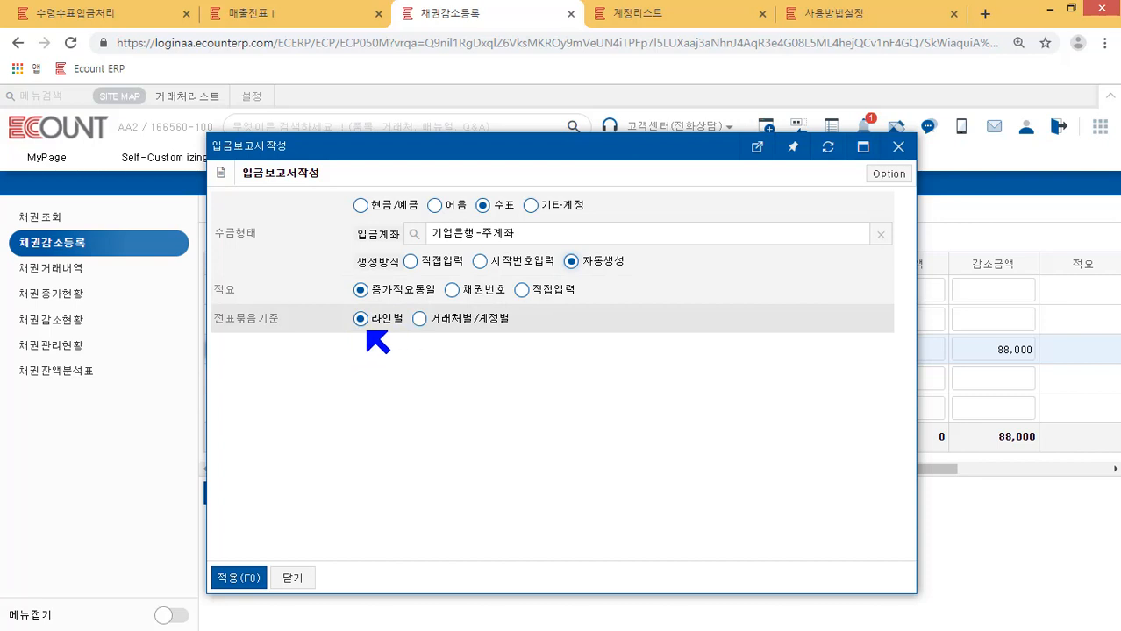
left_click(424, 321)
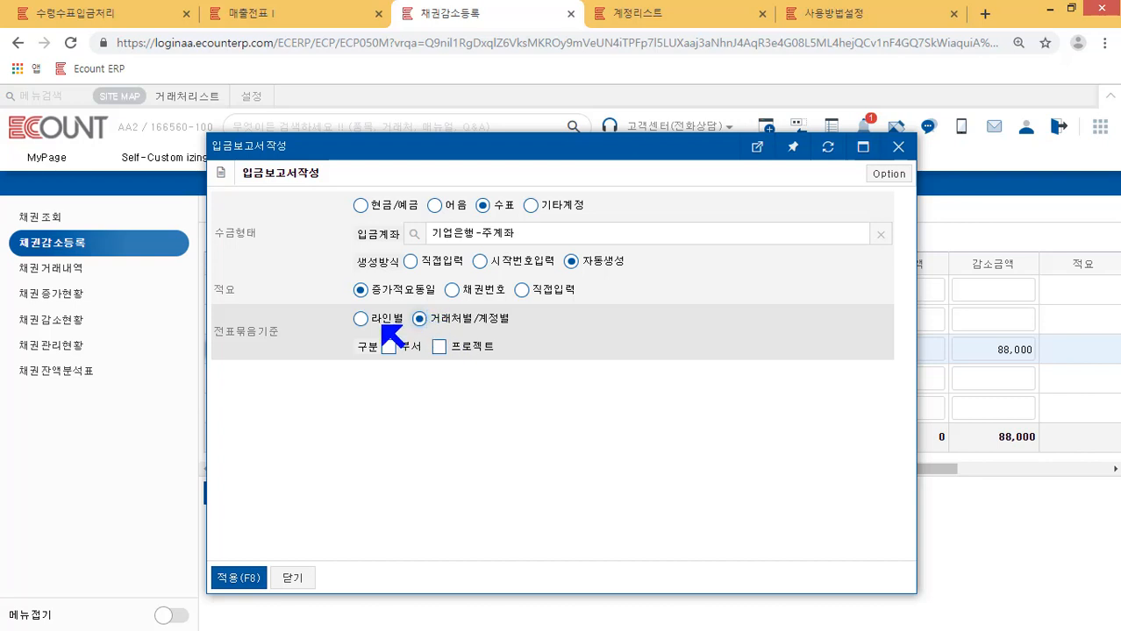
left_click(362, 319)
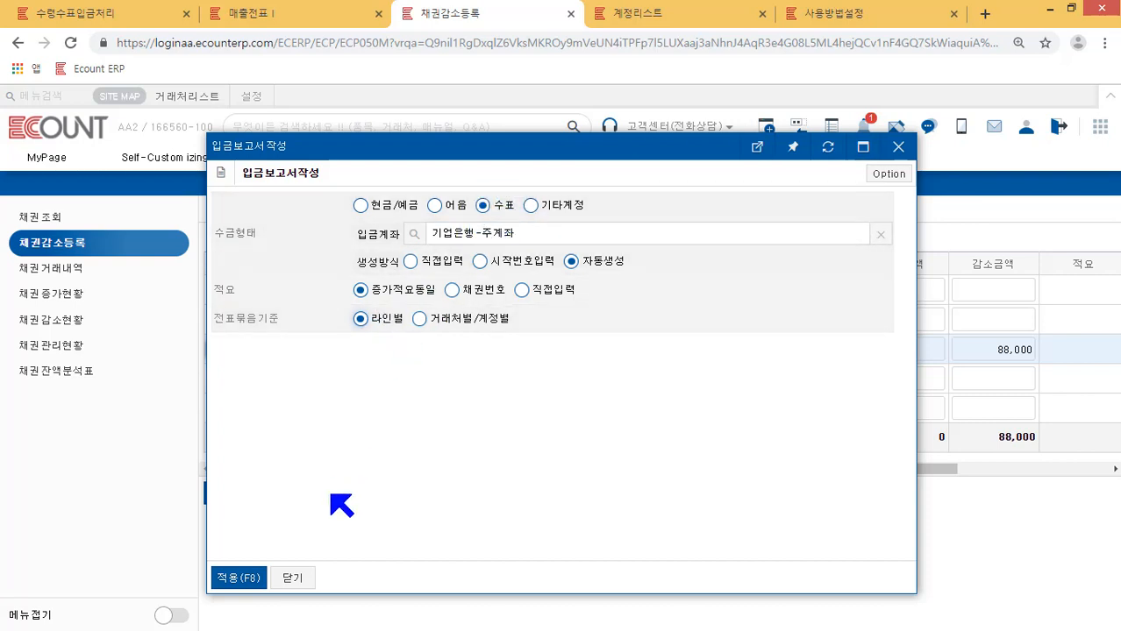
left_click(248, 581)
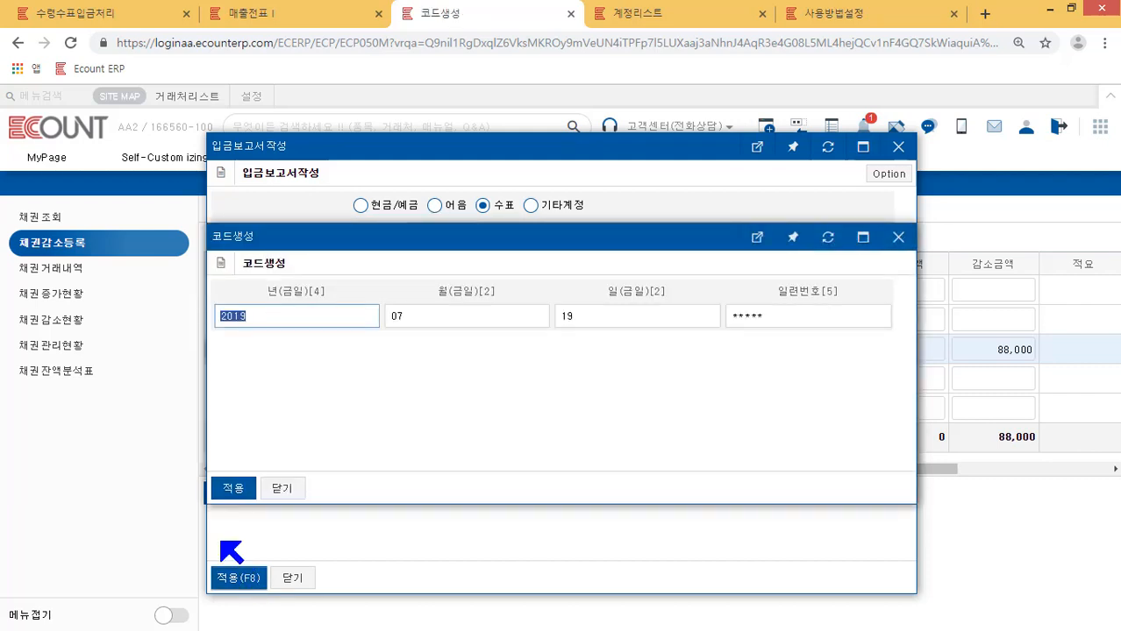
left_click(240, 493)
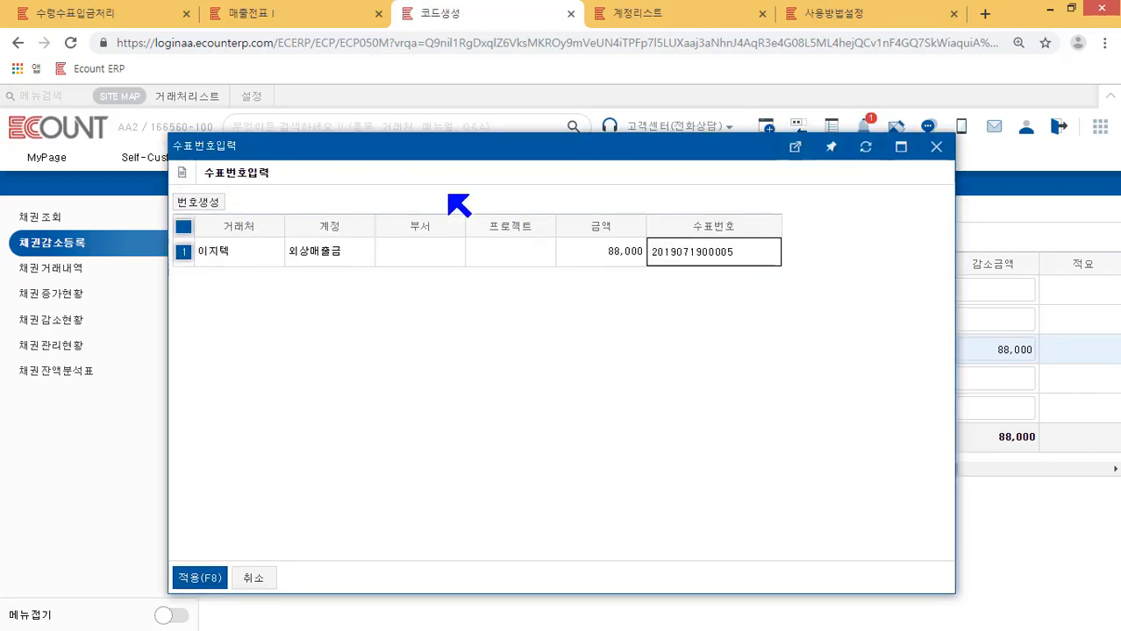
left_click(200, 578)
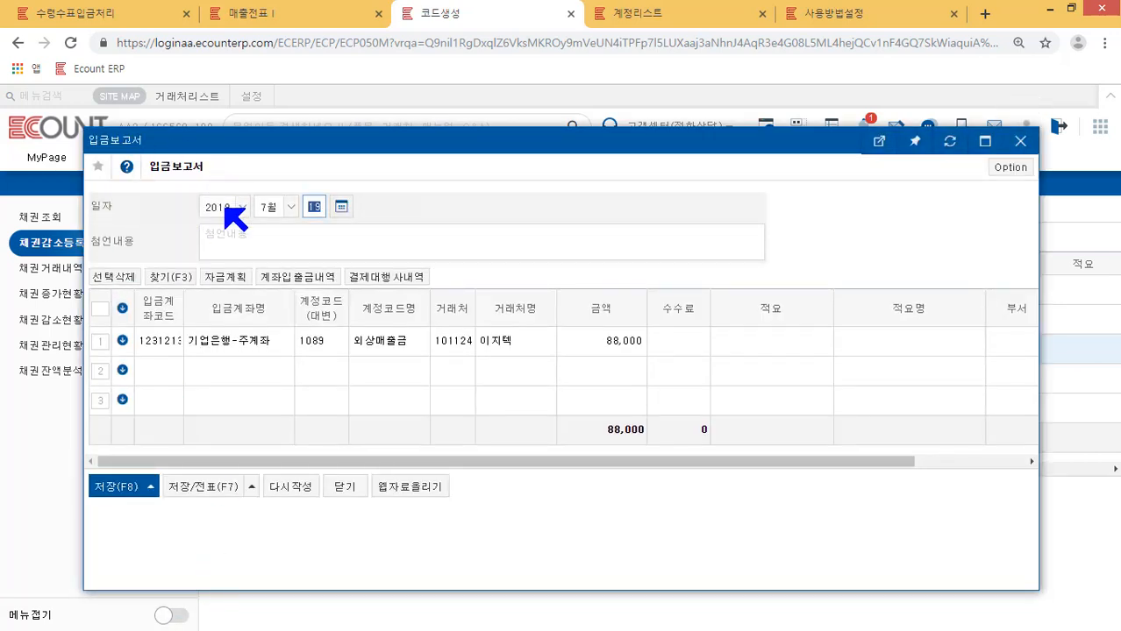
Review the receivable decrease and received cheque increase details of the 이지텍 deposit line, apply them and save the deposit report
left_click_drag(341, 463, 593, 419)
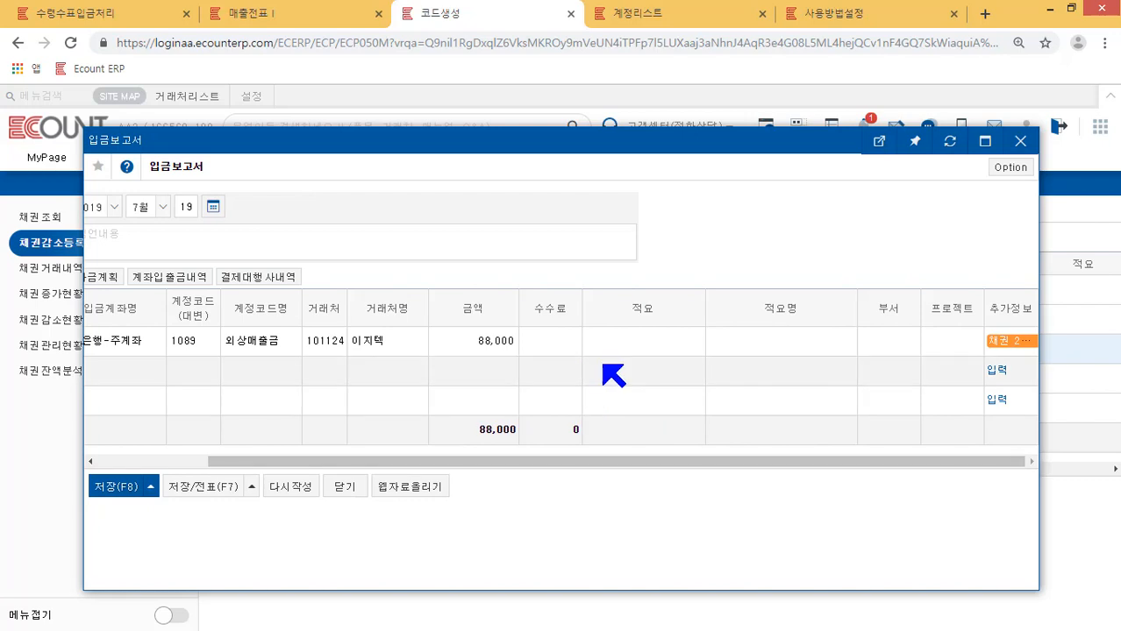
left_click(1007, 341)
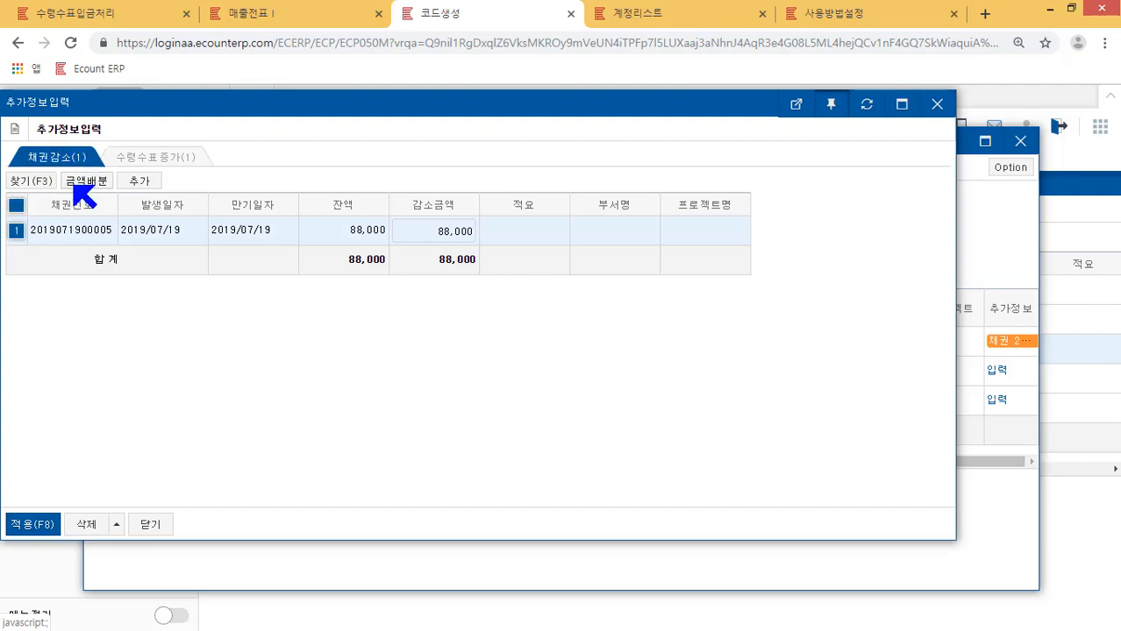
left_click(162, 158)
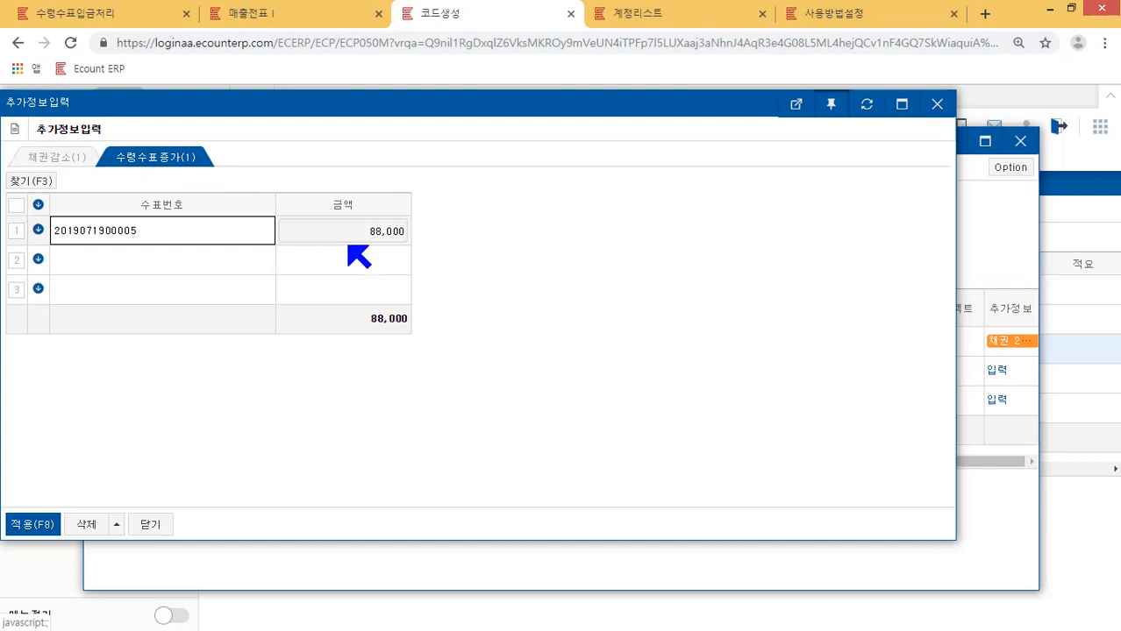
left_click(35, 524)
left_click(114, 489)
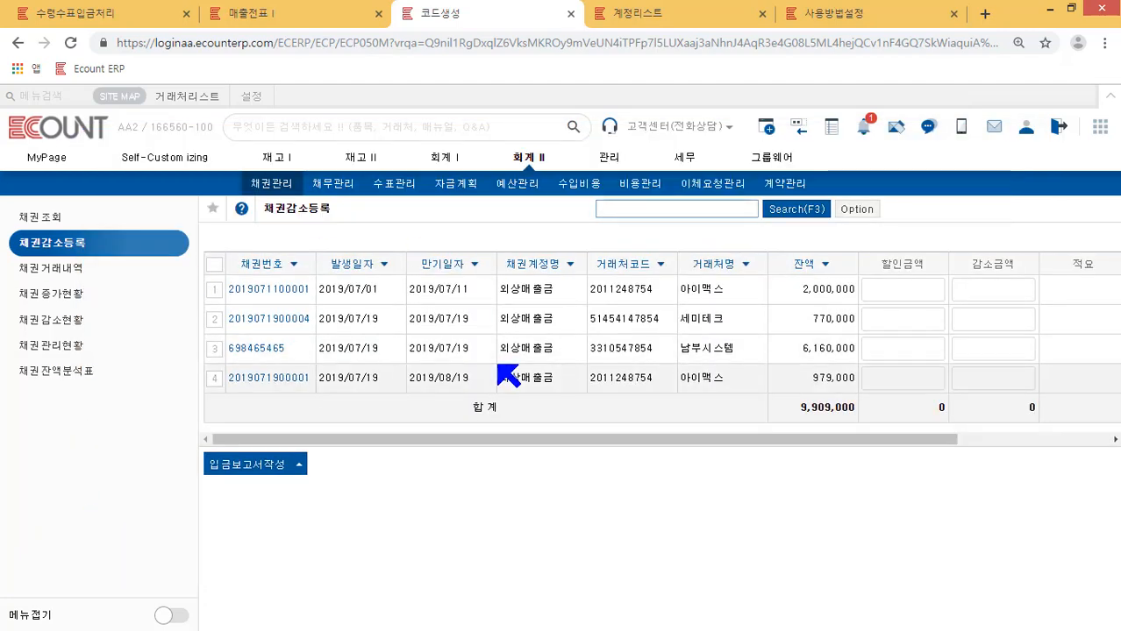
Examine the slip list in 전표조회 for the 이지텍 deposit report entry
left_click(627, 13)
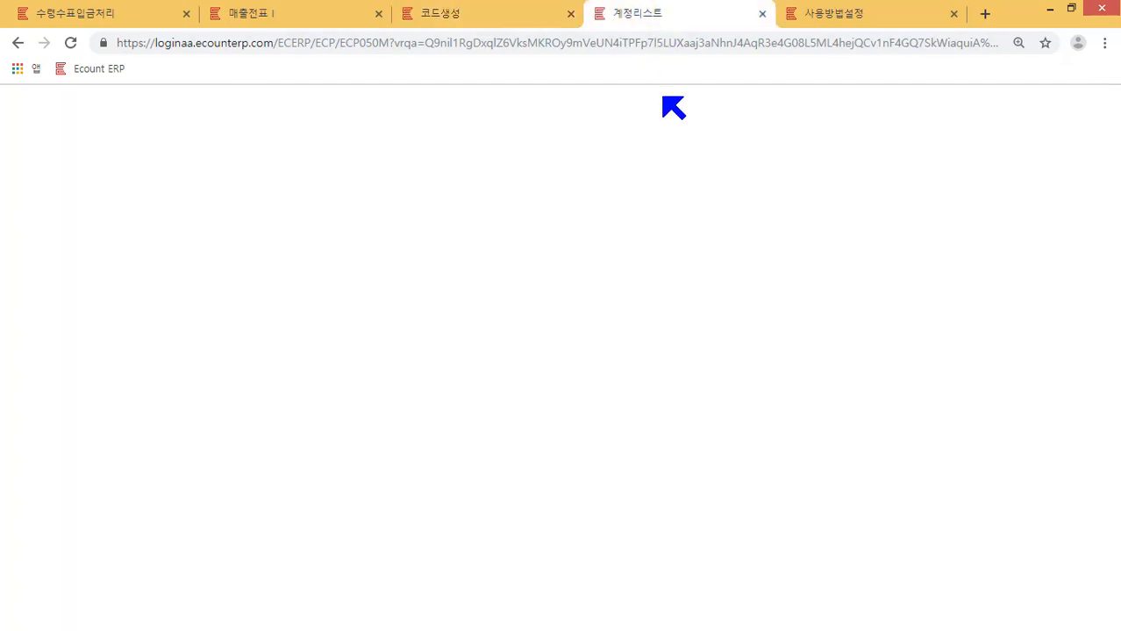
left_click(904, 140)
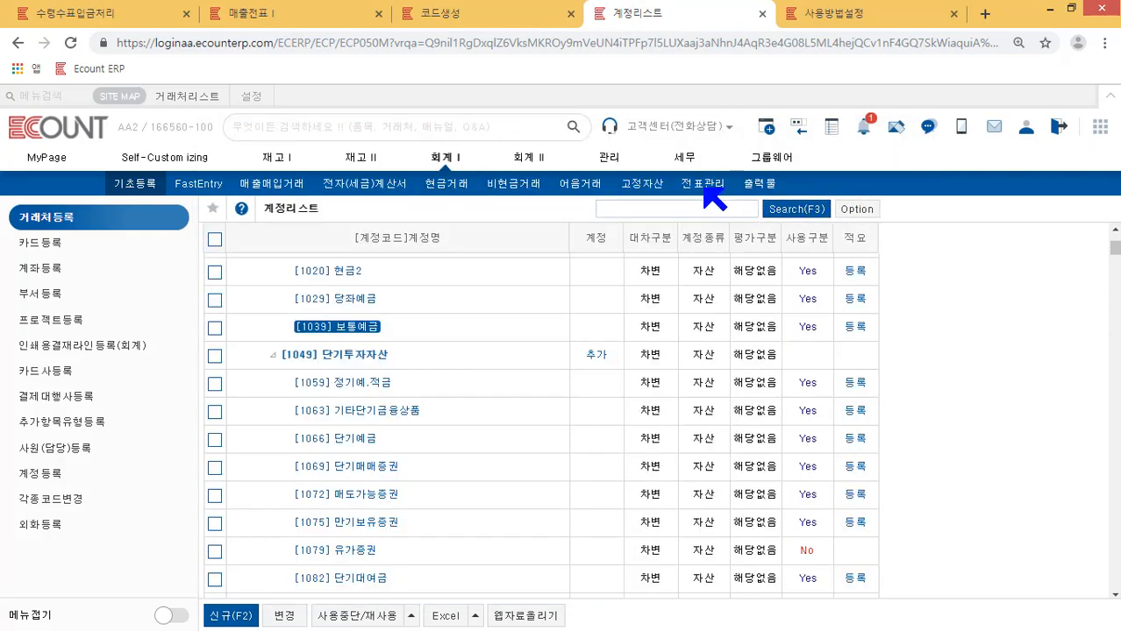
left_click(702, 185)
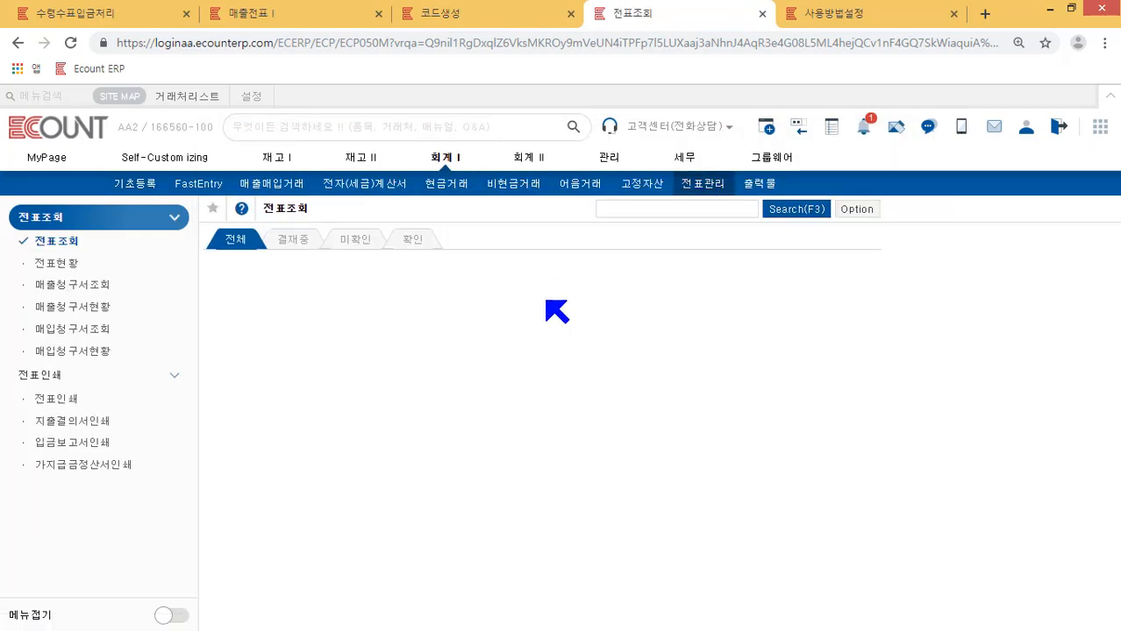
left_click_drag(585, 312, 242, 310)
left_click(619, 240)
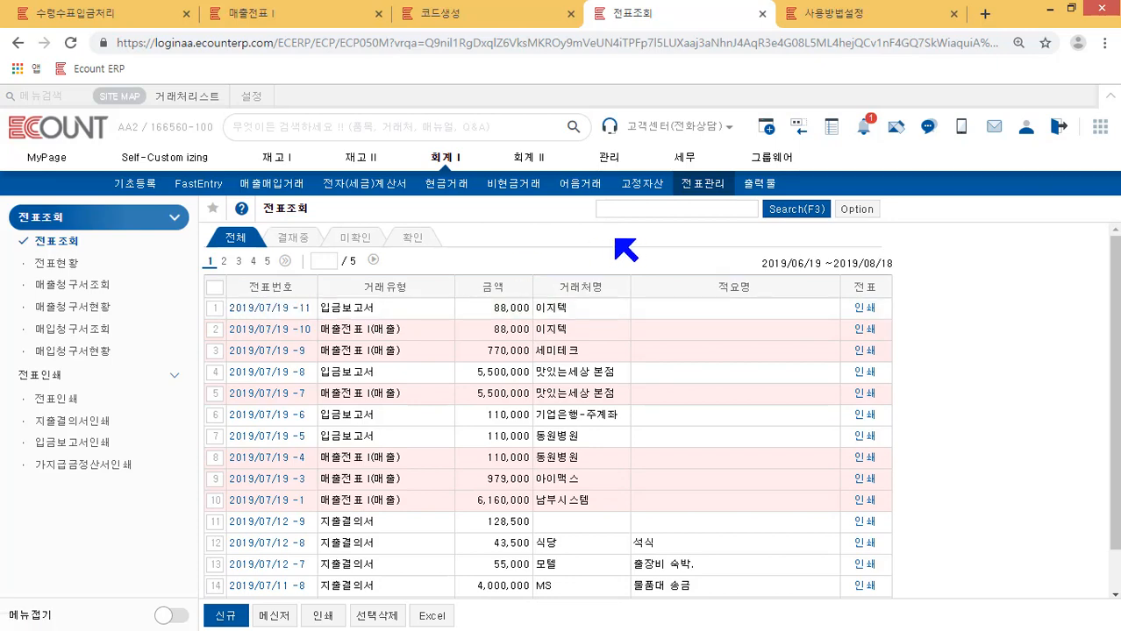
Examine the 이지텍 cheque entry in the received cheque list of 수령수표조회
left_click(135, 18)
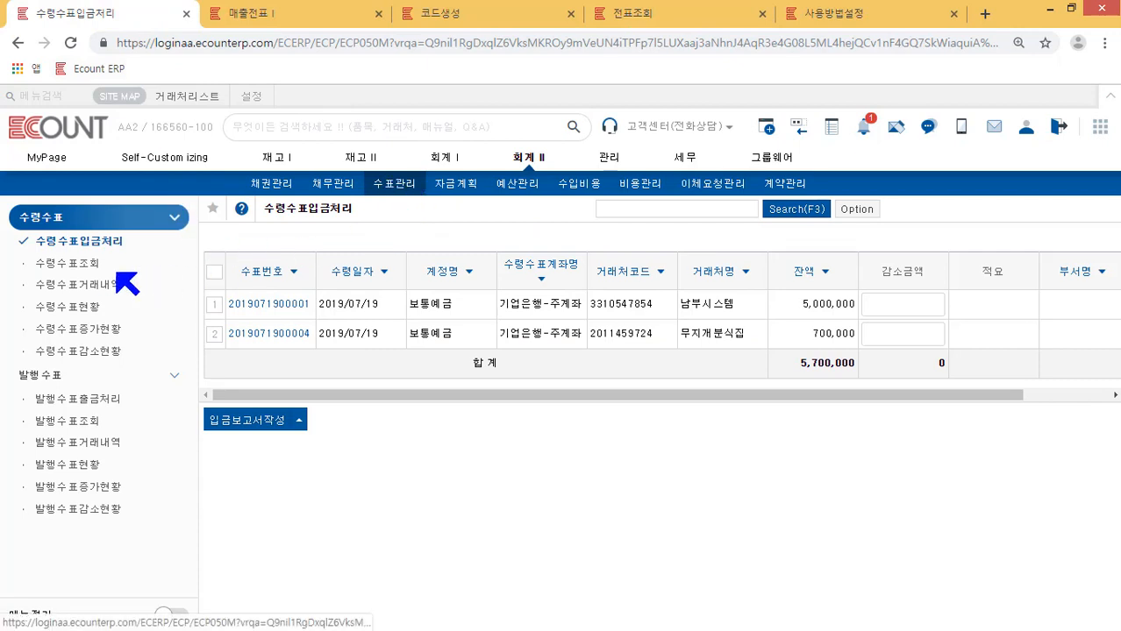
left_click(72, 264)
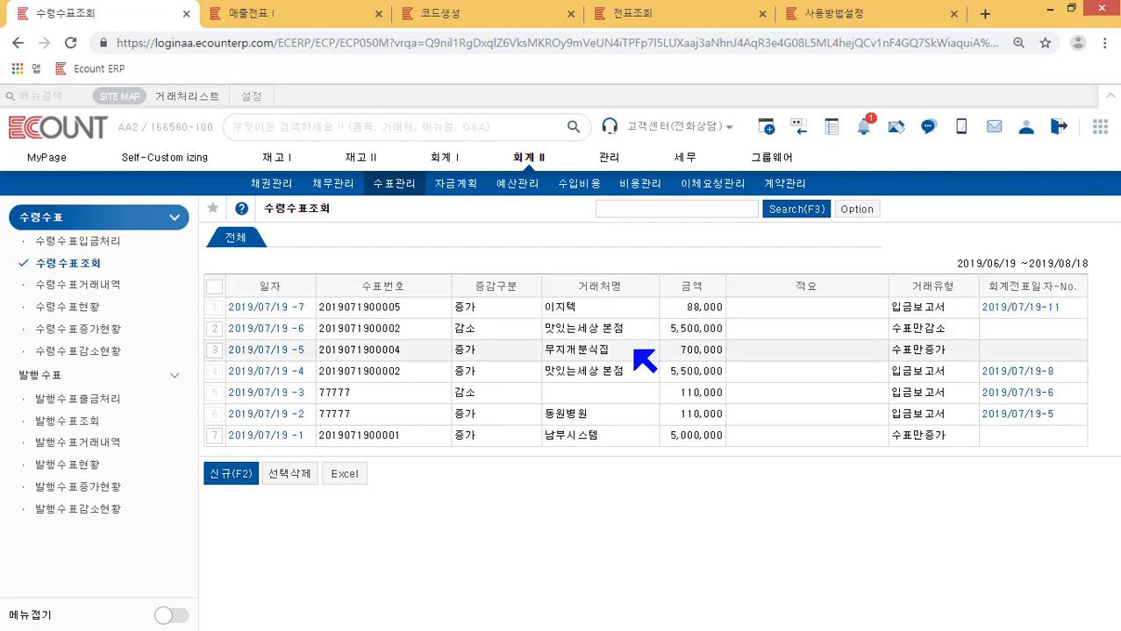
left_click_drag(605, 307, 487, 306)
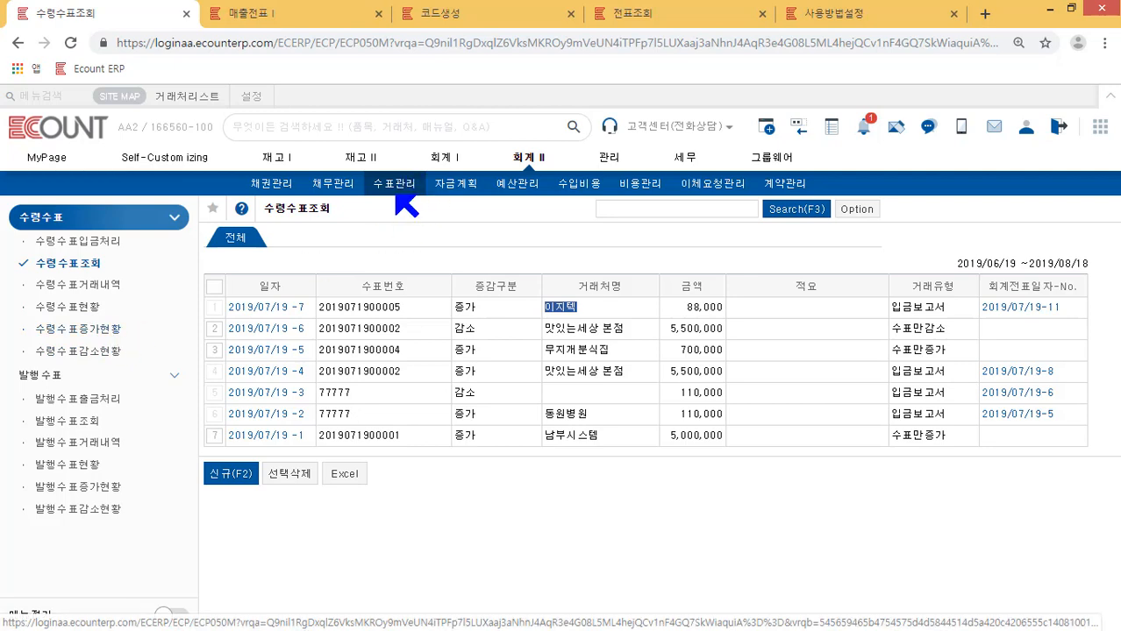
left_click(164, 322)
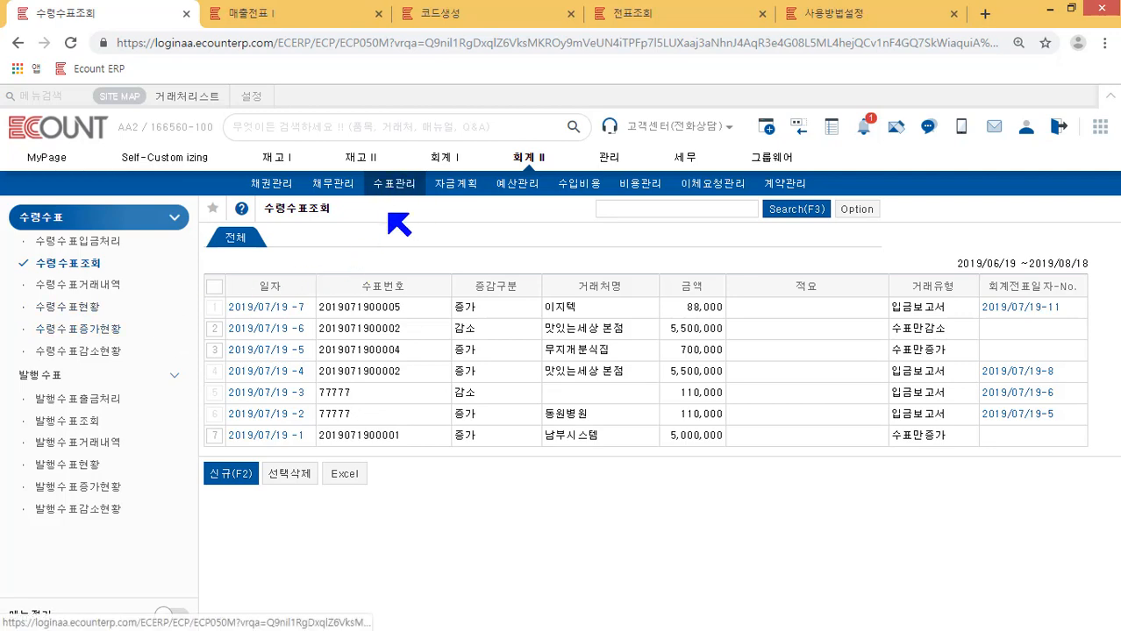
Start a new received cheque increase entry in 수령수표조회 for 남부시스템 with 기업은행-주계좌 as the cheque account
left_click(59, 264)
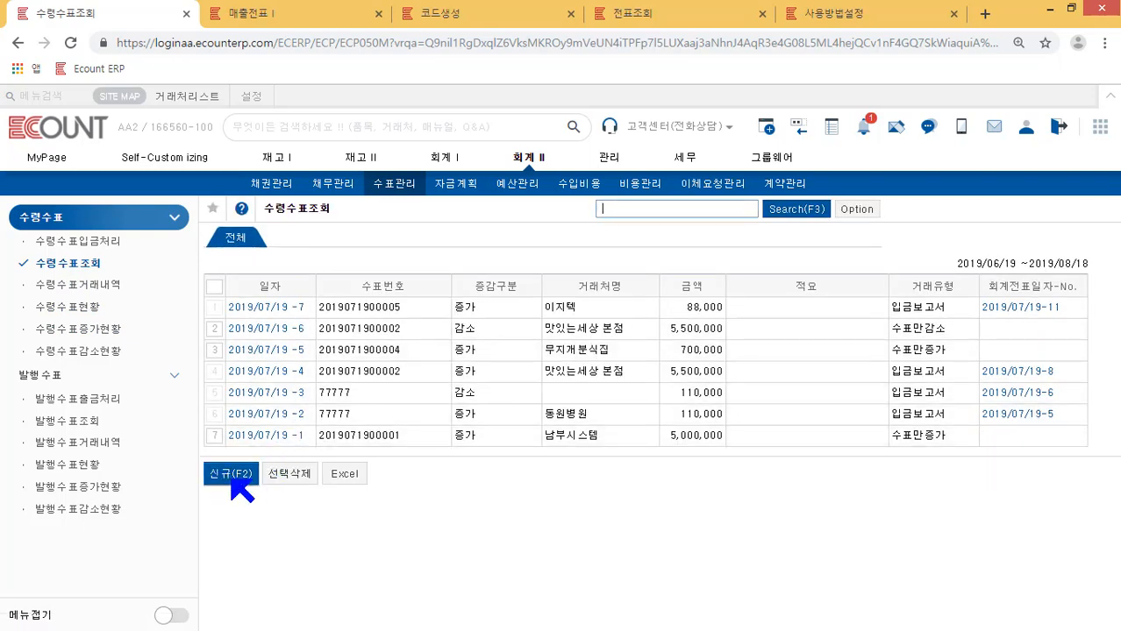
left_click(231, 475)
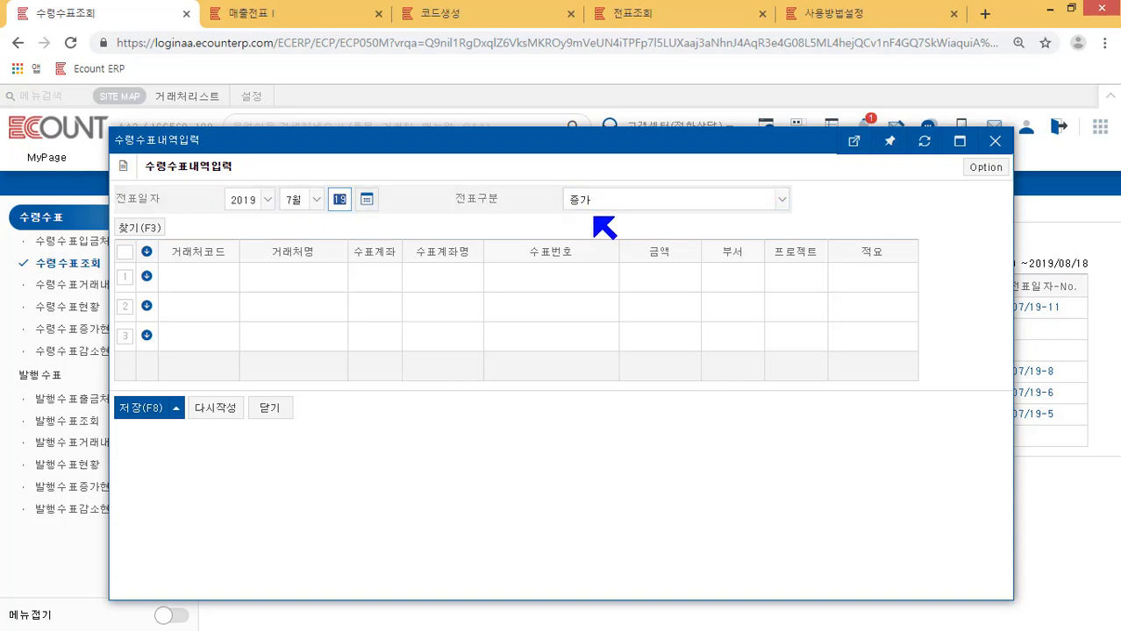
double_click(196, 282)
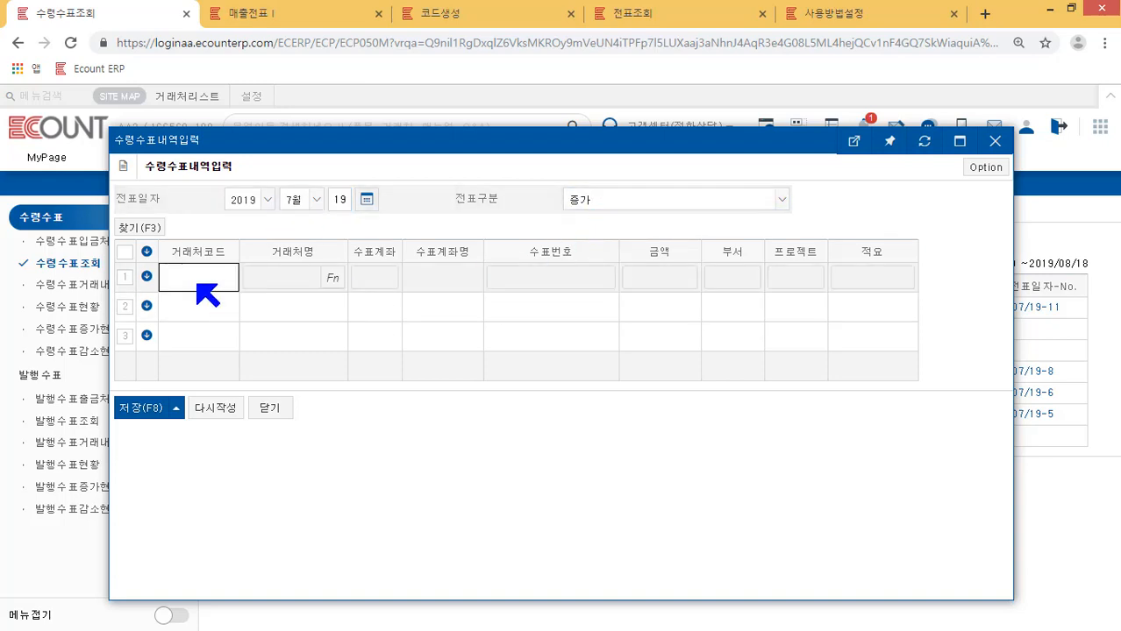
left_click(361, 254)
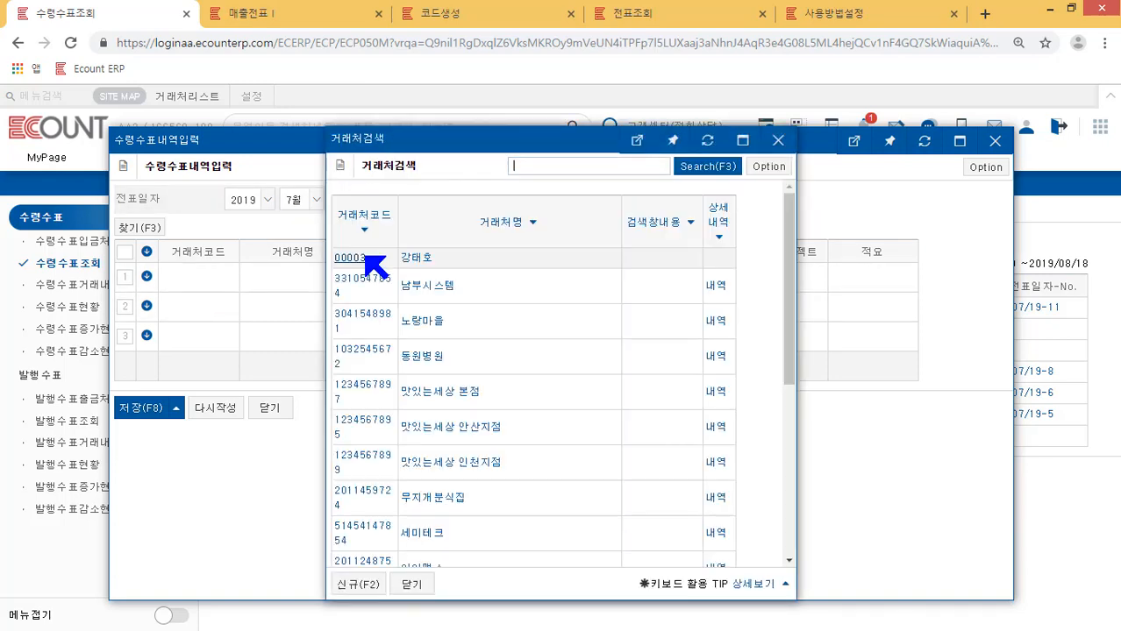
left_click(424, 286)
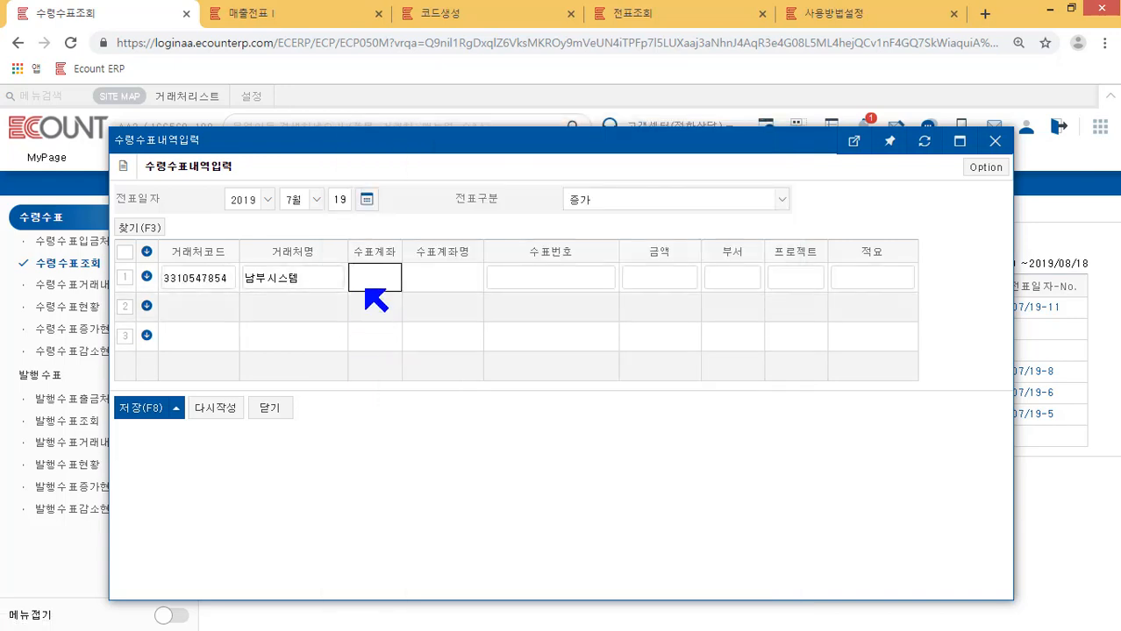
double_click(377, 280)
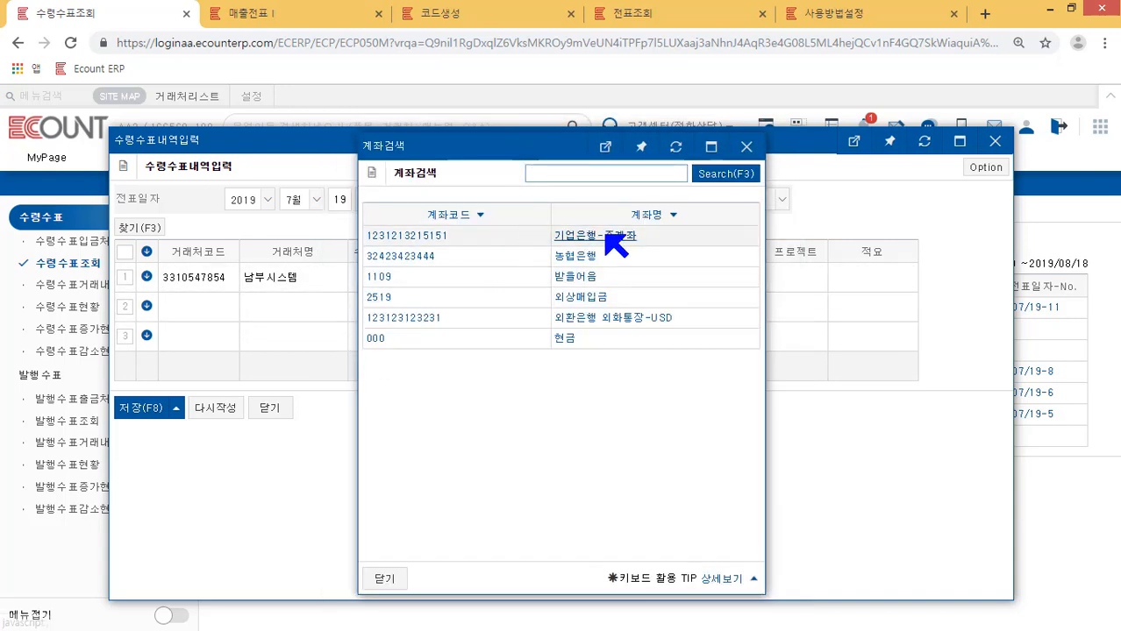
left_click(617, 246)
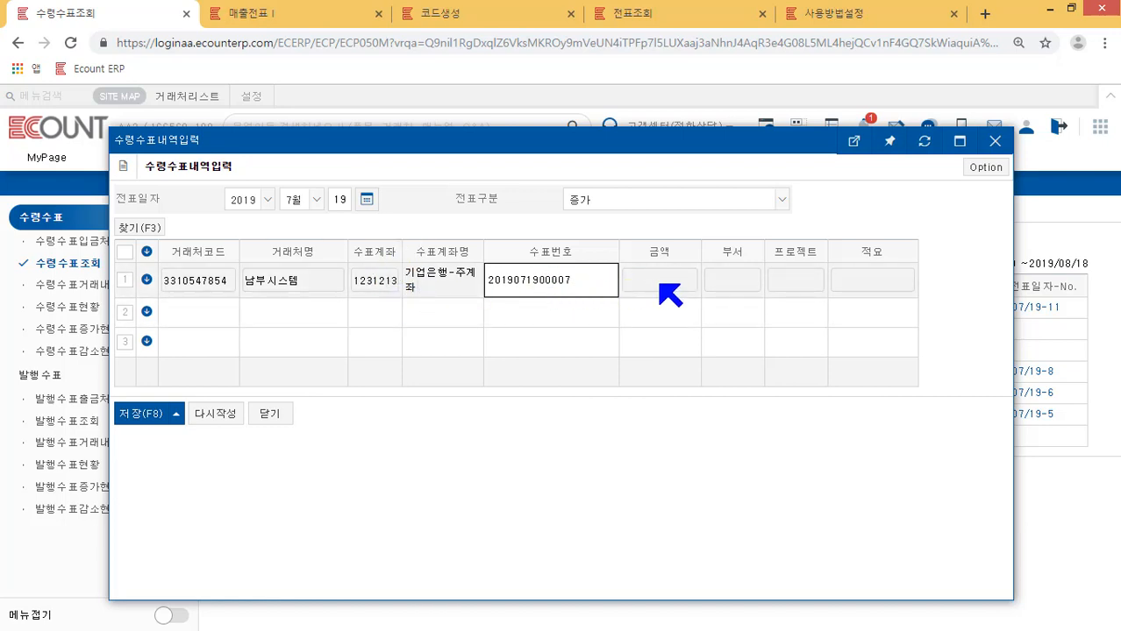
Set the cheque amount to 100,000 and the cheque number to 98789653, and save the received cheque entry
left_click(664, 286)
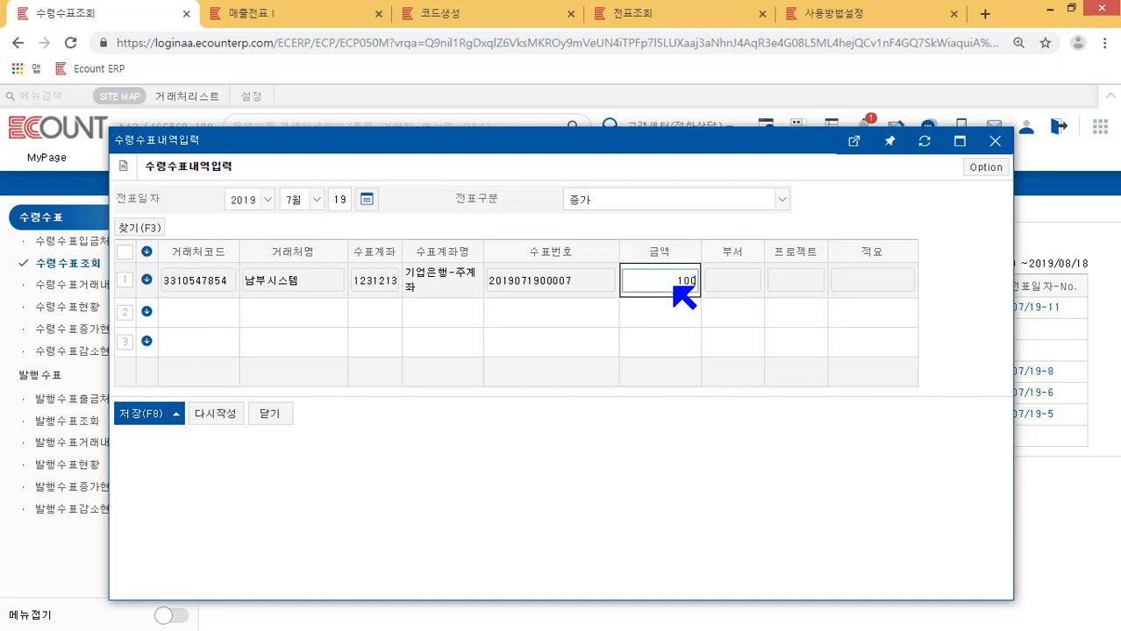
key("Return")
left_click(562, 288)
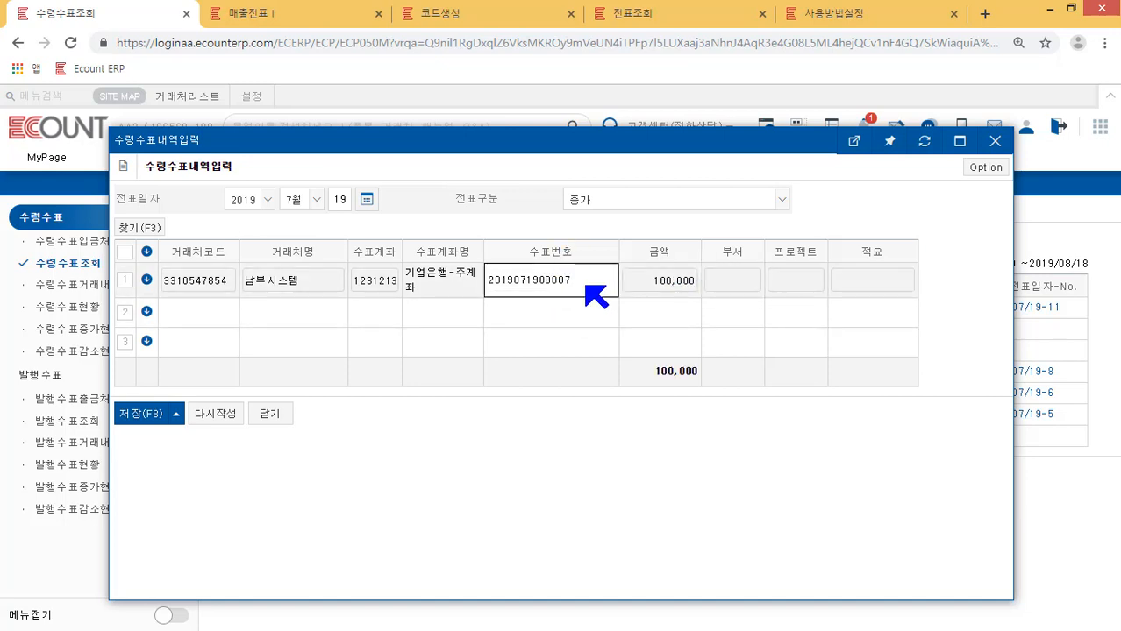
type("98789653")
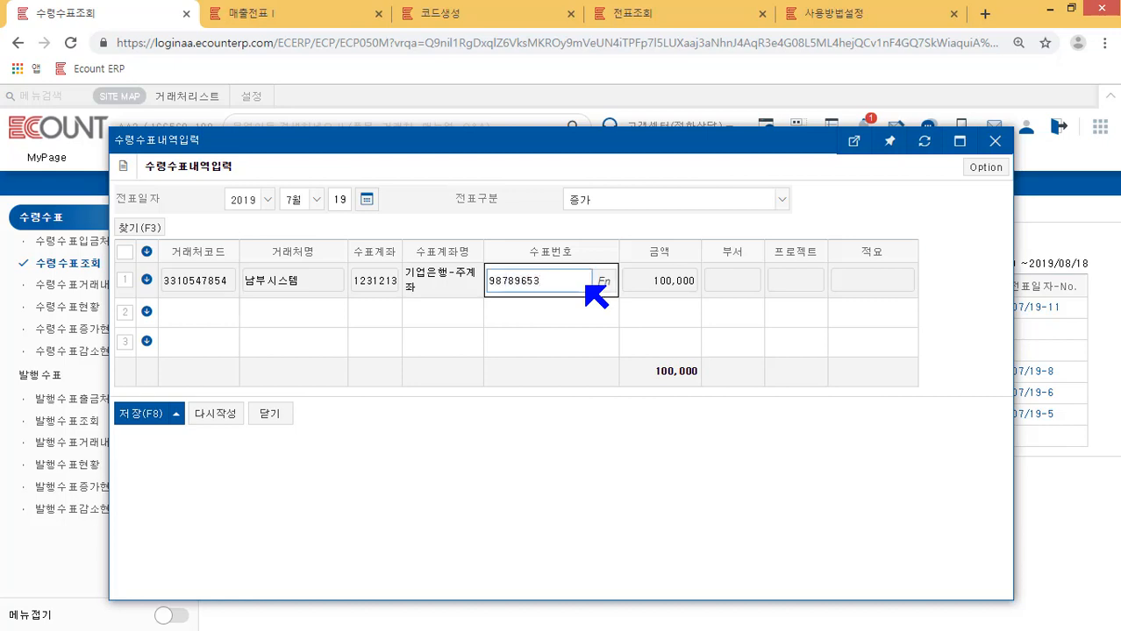
left_click(540, 432)
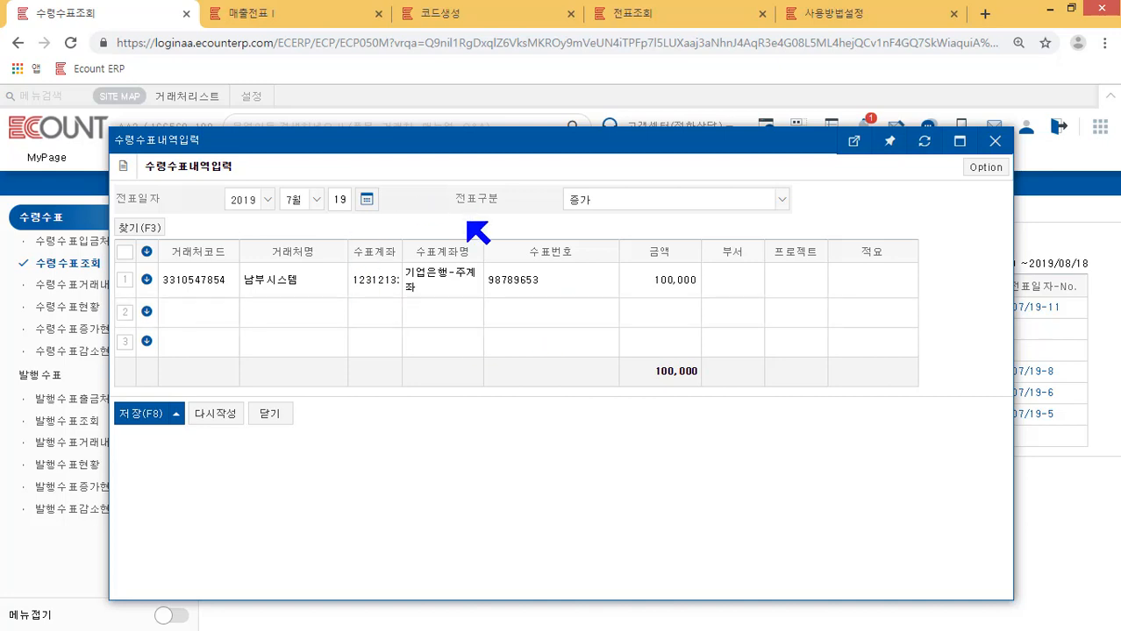
left_click(155, 419)
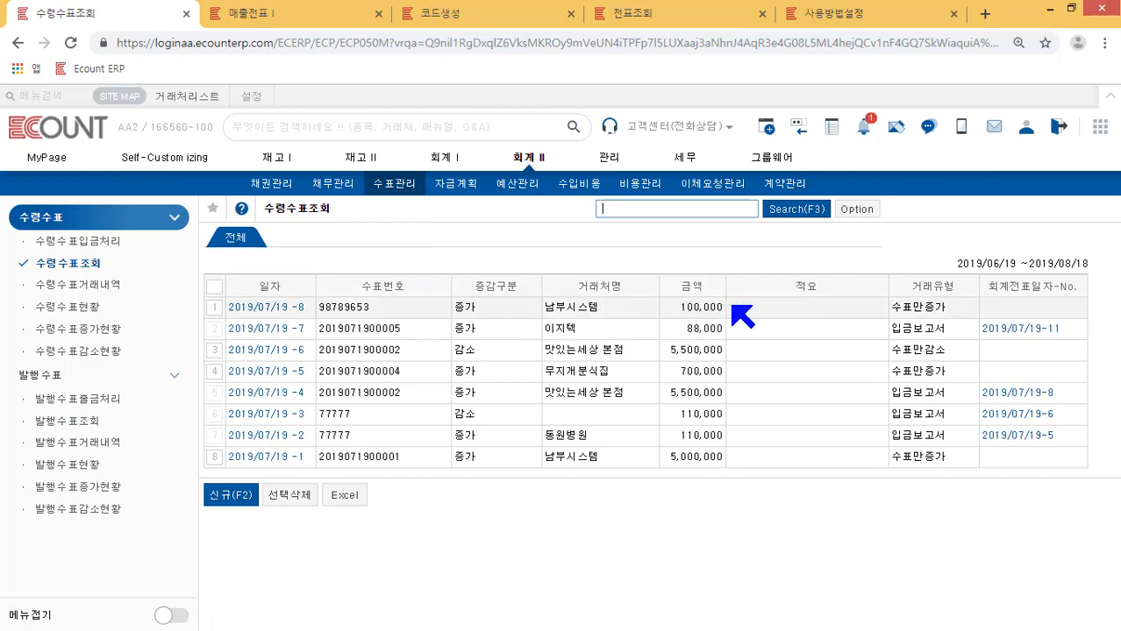
Examine the new 남부시스템 entry and compare the 입금보고서, 수표만증가 and 수표만감소 transaction types in the received cheque list
left_click_drag(730, 307, 529, 305)
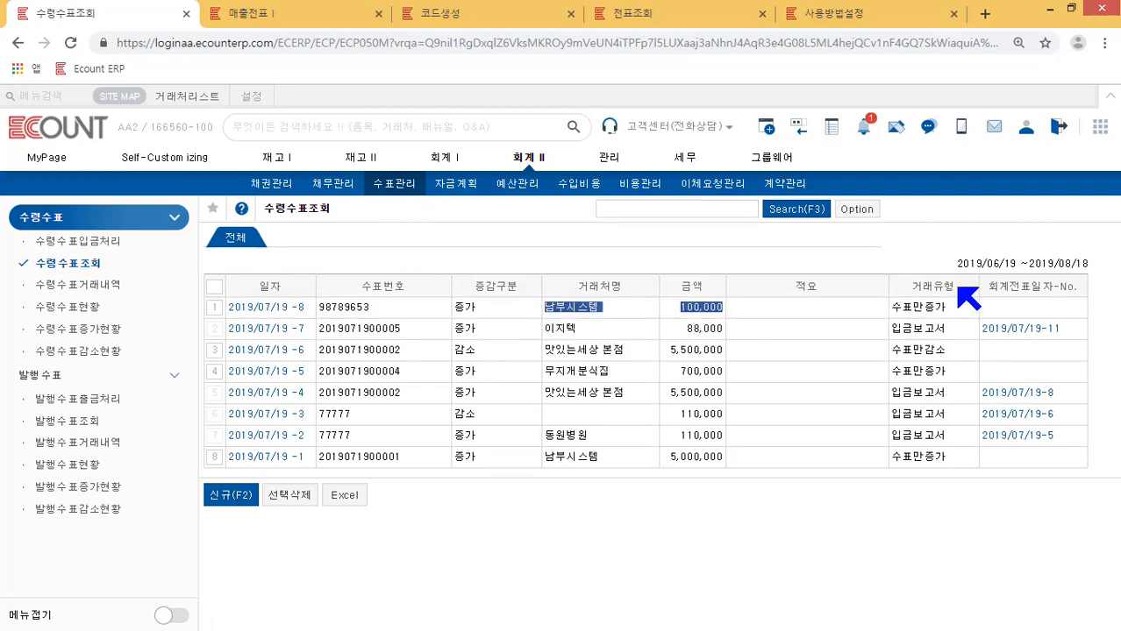
left_click_drag(958, 290, 902, 289)
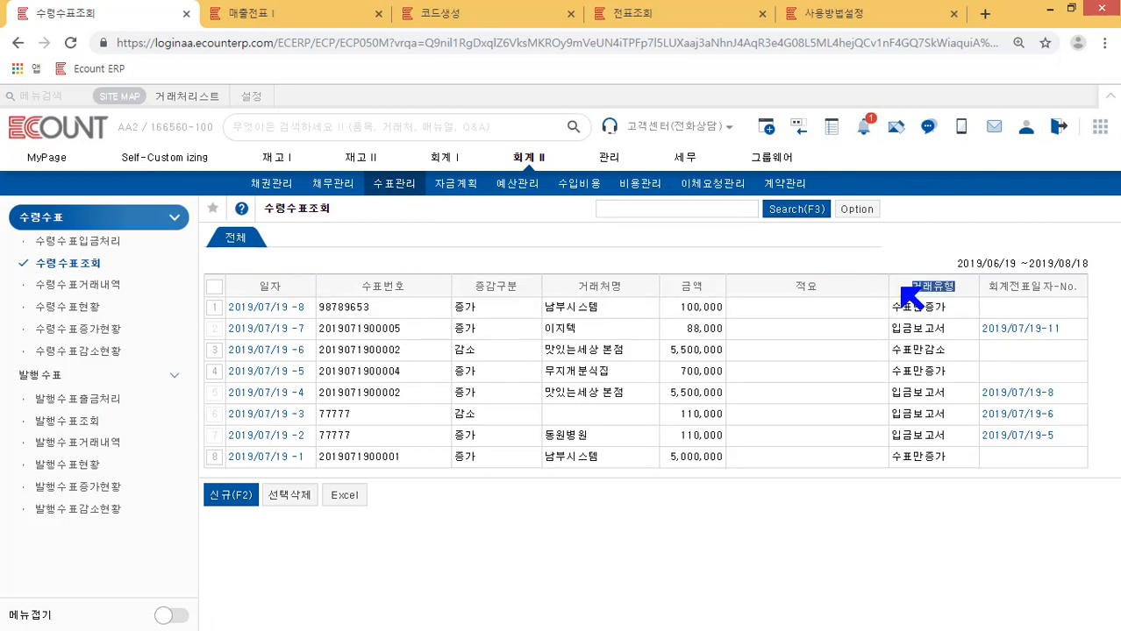
double_click(949, 333)
double_click(947, 394)
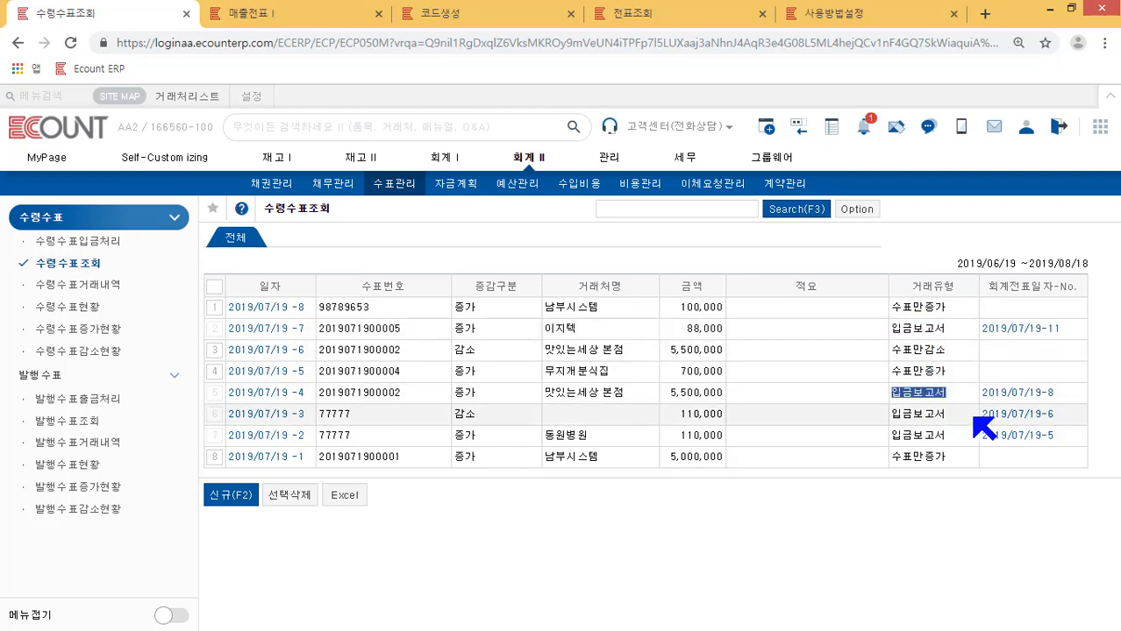
double_click(908, 414)
double_click(894, 435)
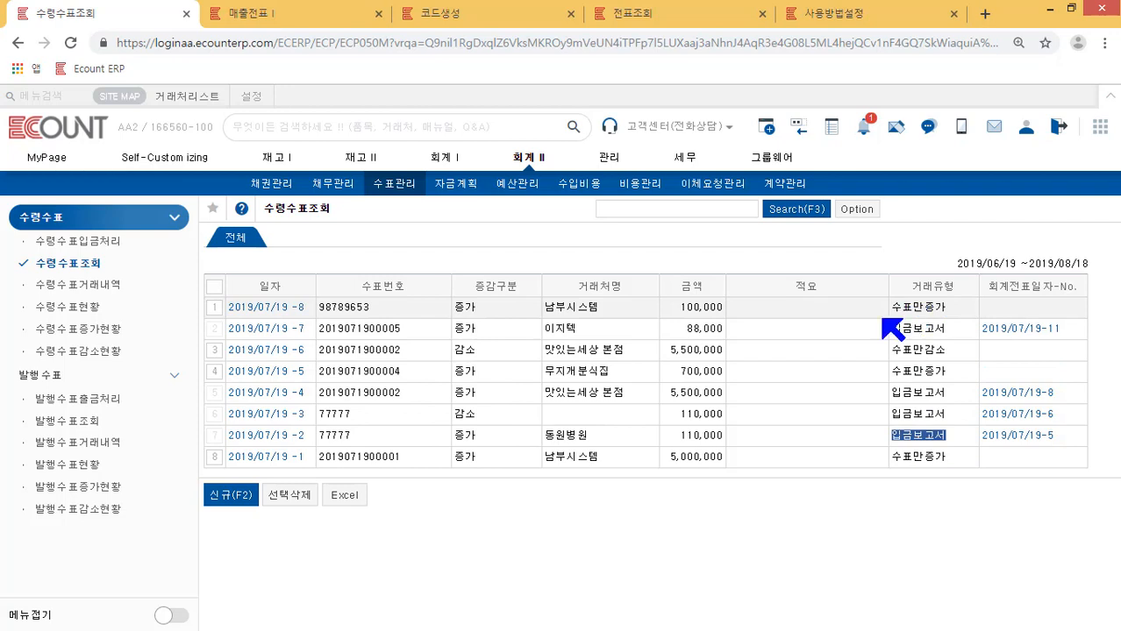
double_click(916, 308)
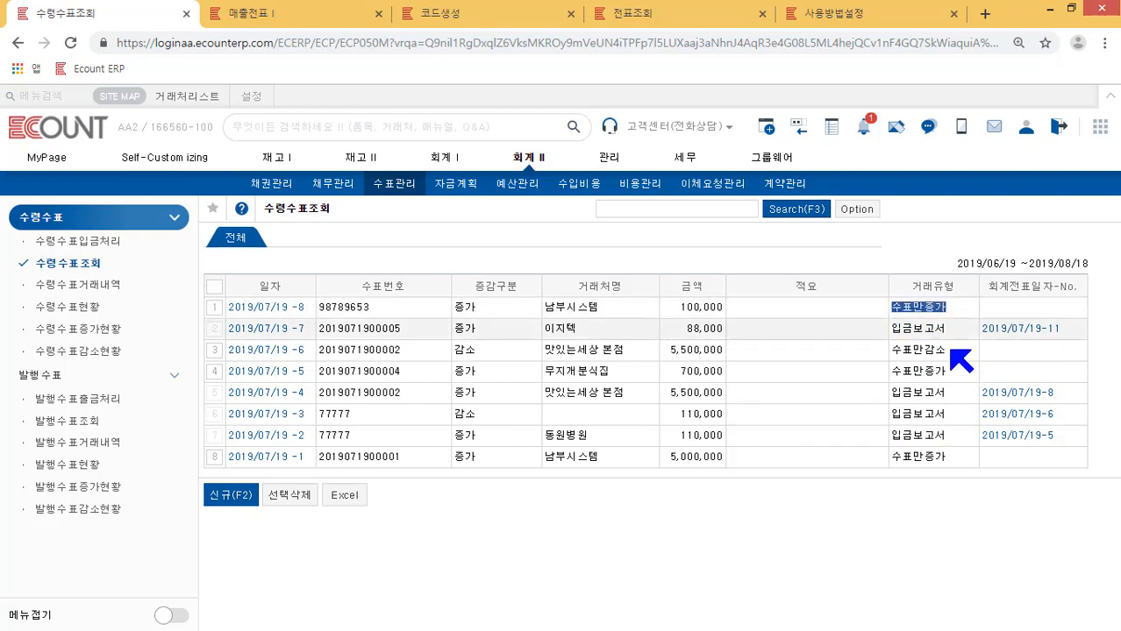
left_click_drag(947, 348, 887, 349)
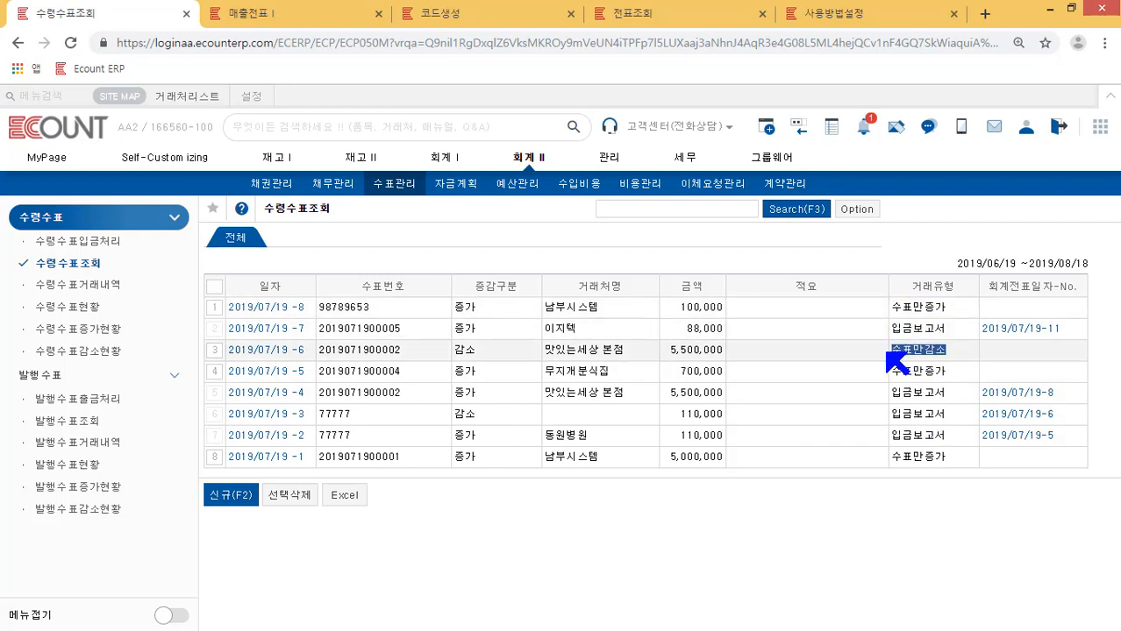
left_click_drag(947, 371, 889, 370)
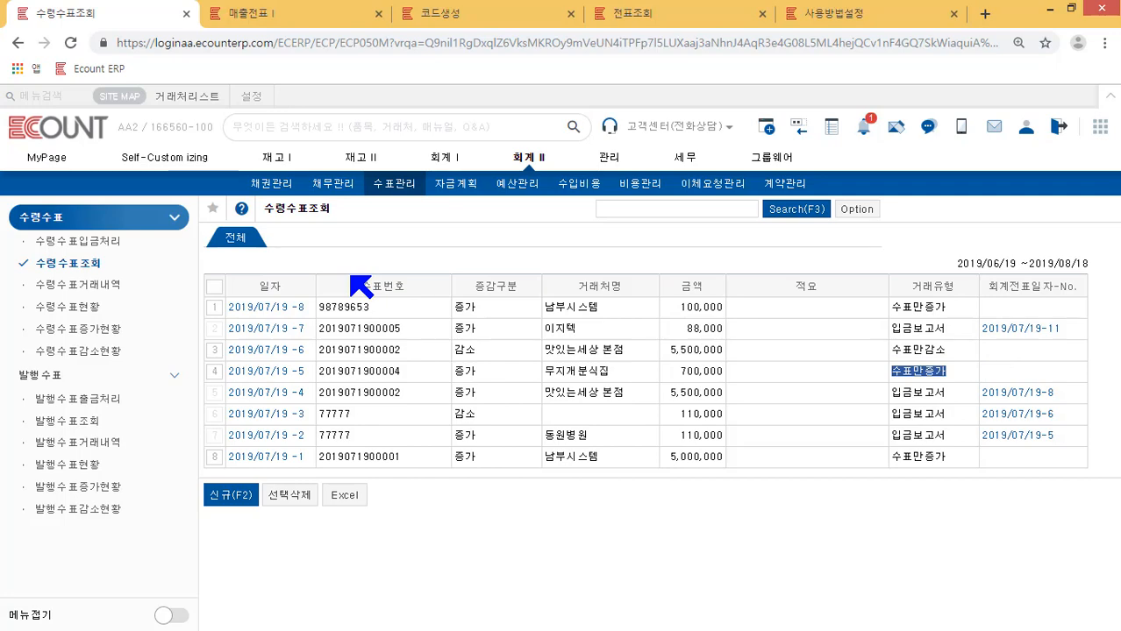
Open the received cheque deposit processing page, 수령수표입금처리
left_click(77, 242)
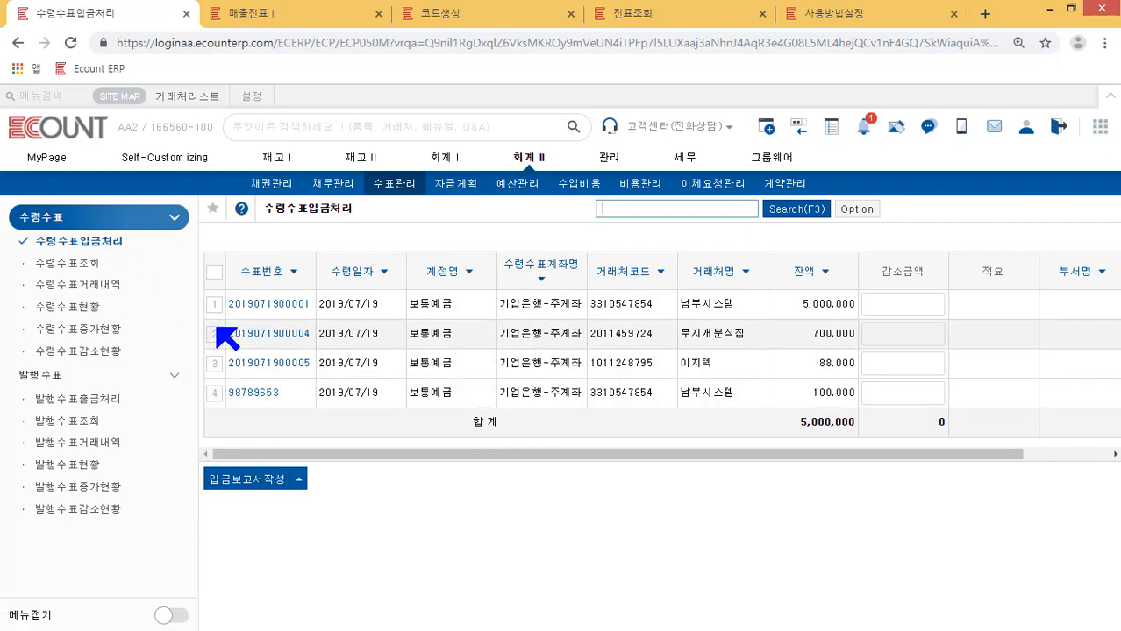
left_click(233, 362)
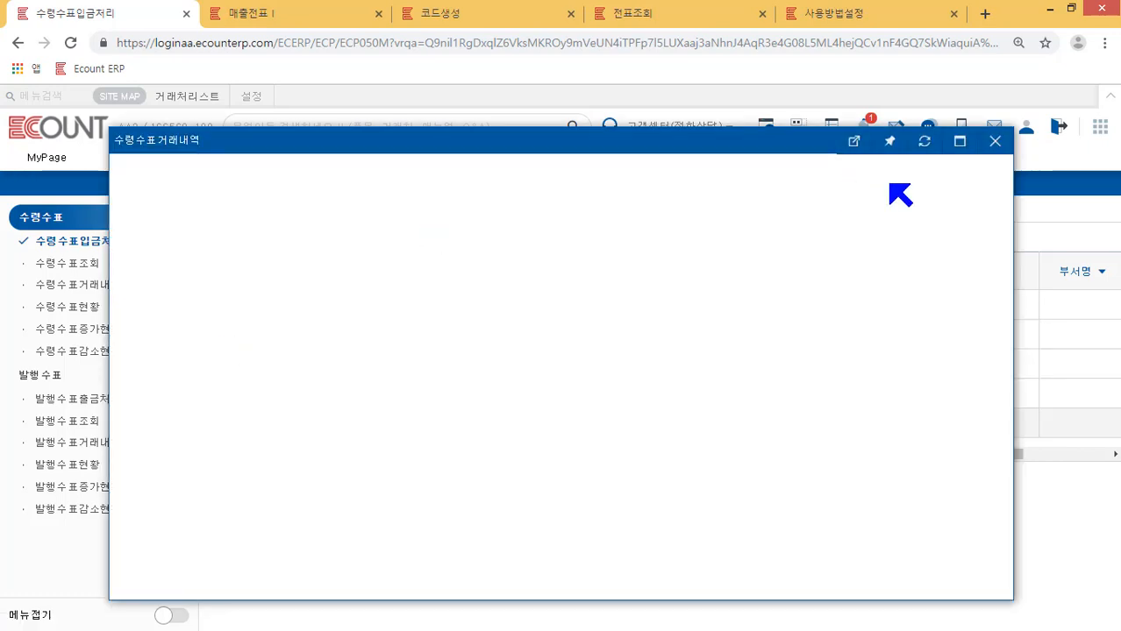
left_click(996, 142)
left_click(214, 363)
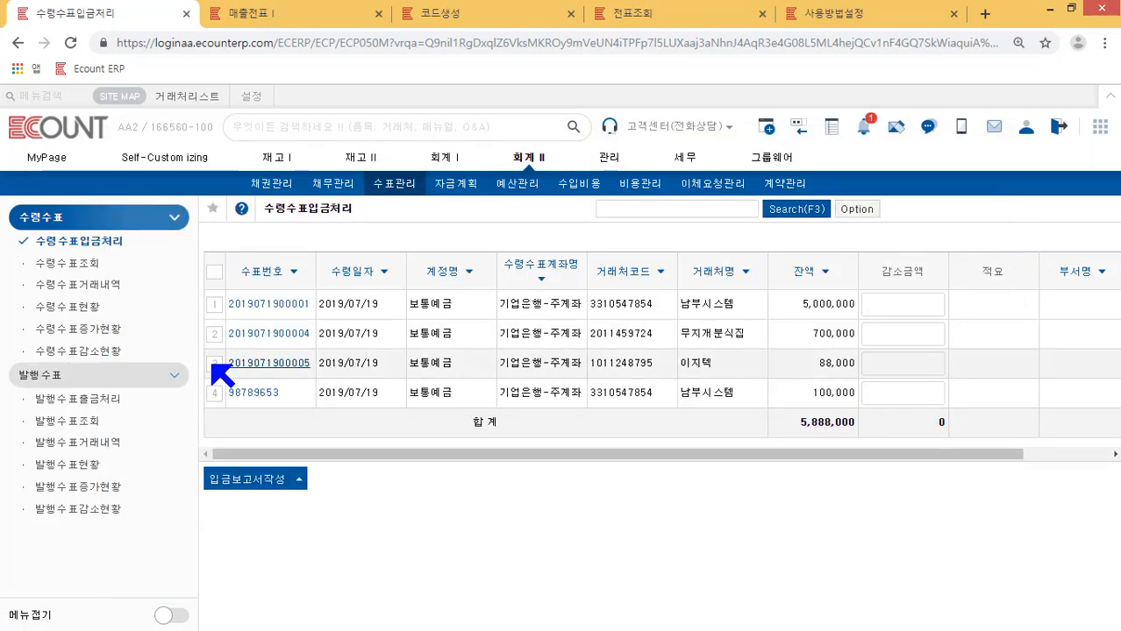
left_click(279, 481)
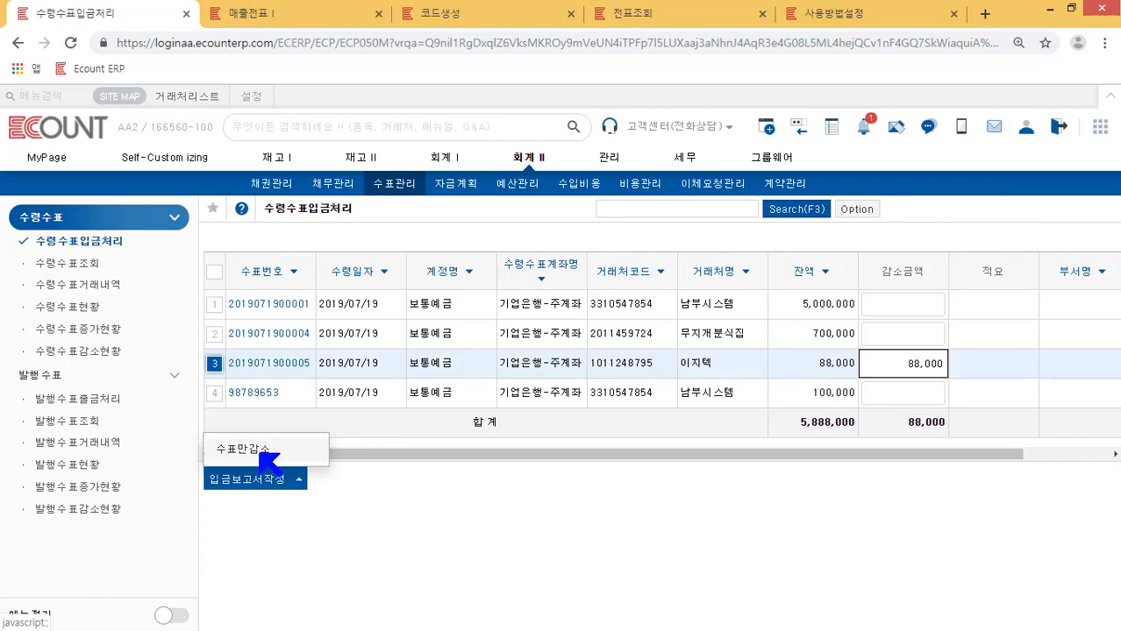
left_click(214, 363)
Save a cheque-only decrease (수표만감소) for the 100,000 남부시스템 cheque, with 증가적요동일 as the description option
left_click(214, 393)
left_click(263, 481)
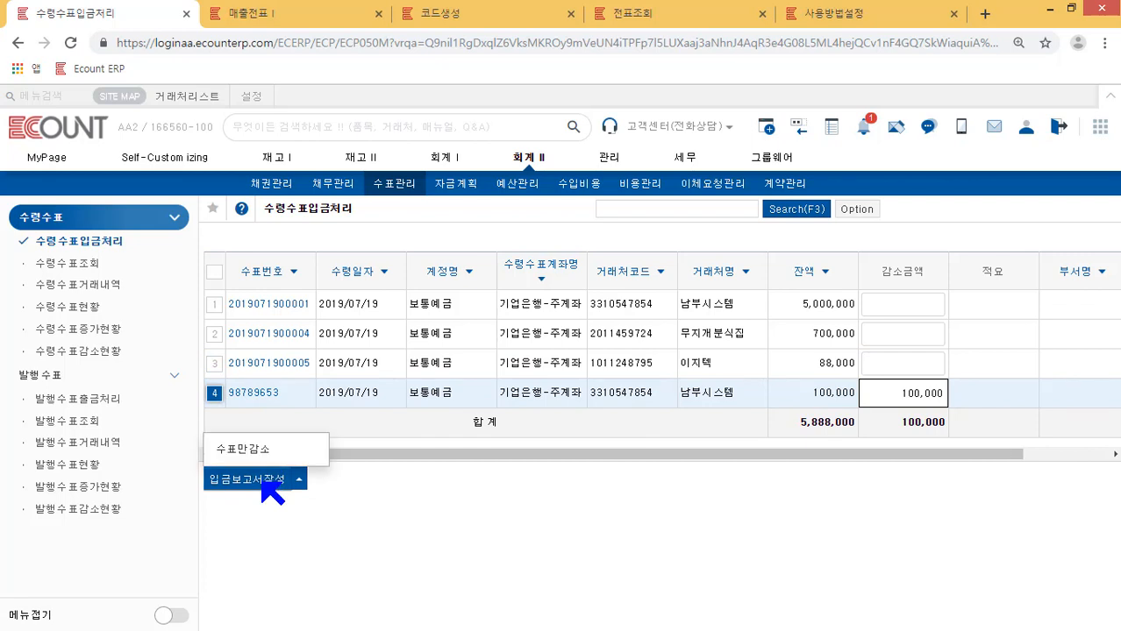
left_click(255, 453)
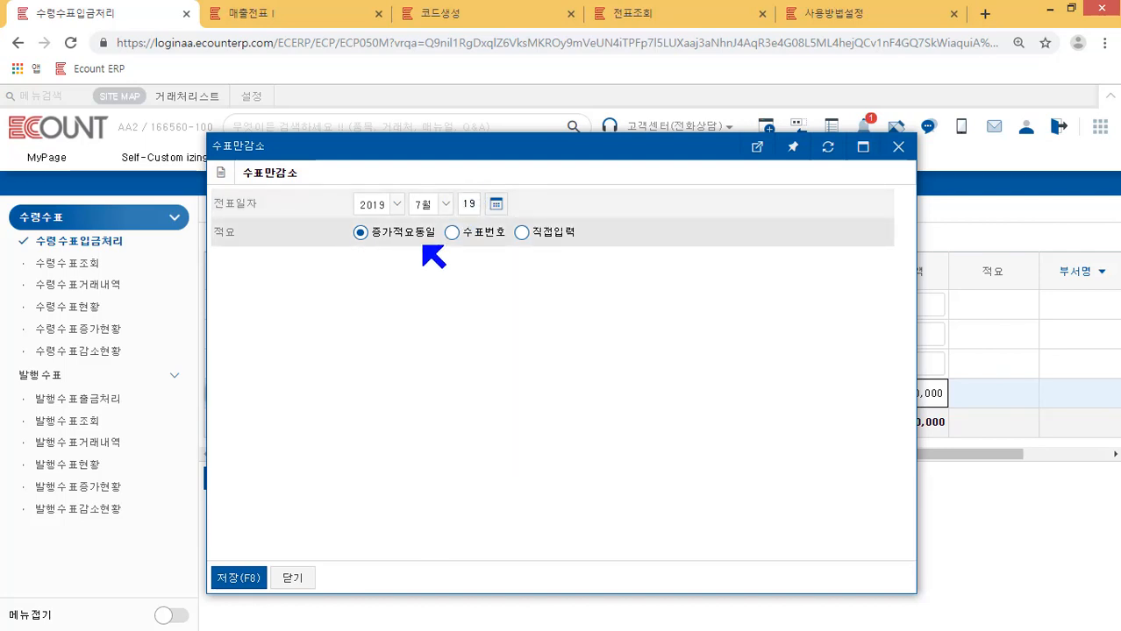
left_click(452, 232)
left_click(522, 232)
left_click(360, 233)
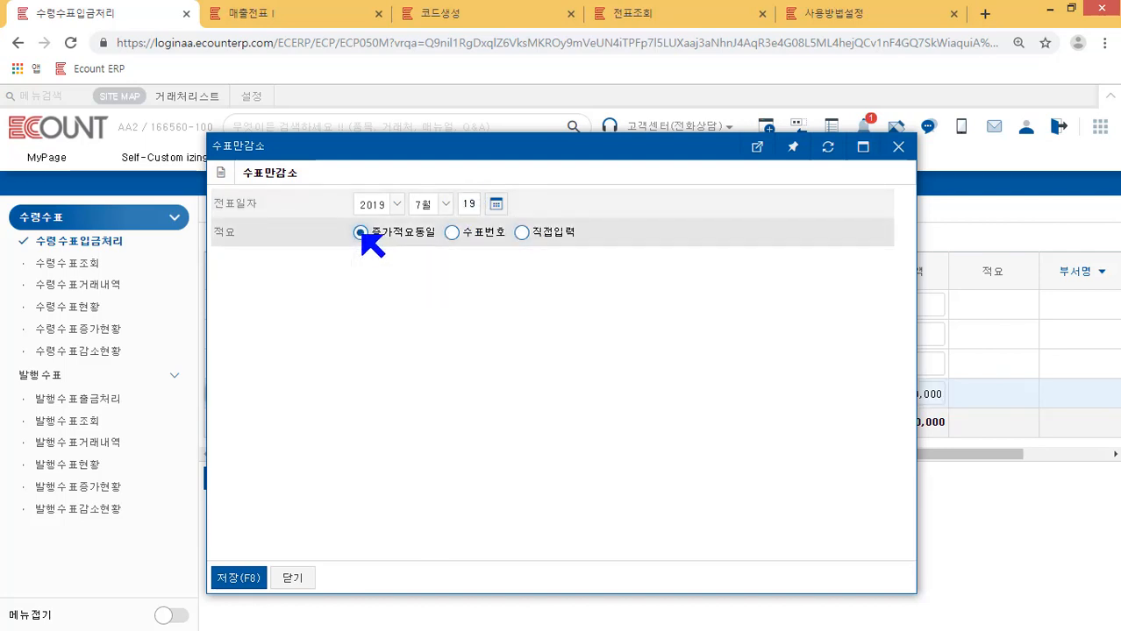
left_click(247, 581)
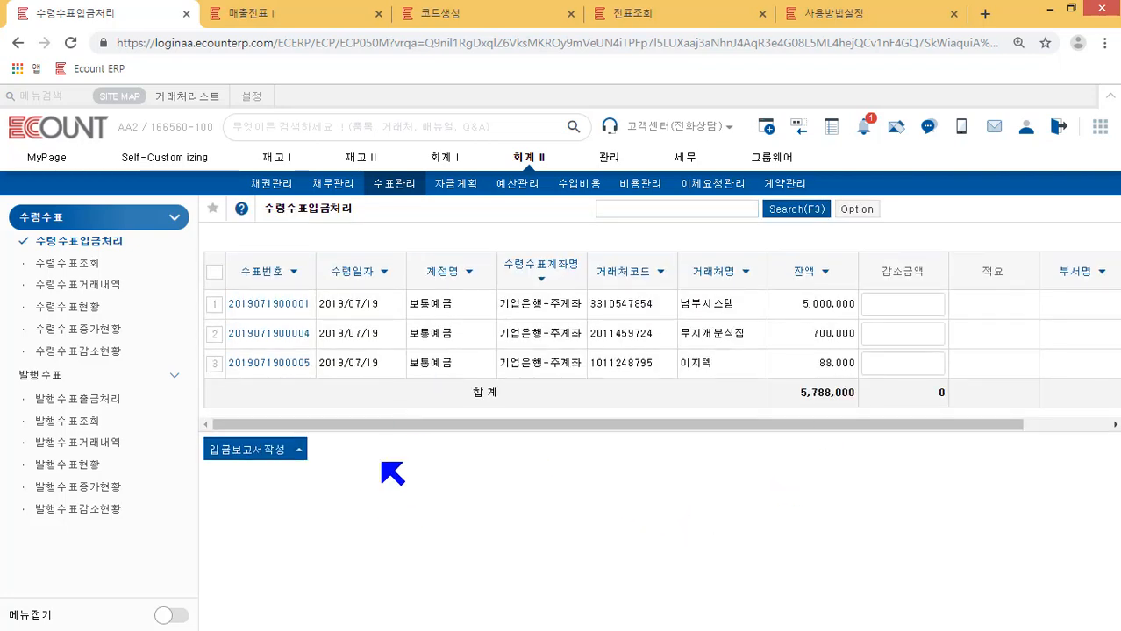
Examine the transaction types of the two latest 남부시스템 entries in 수령수표조회
left_click(78, 268)
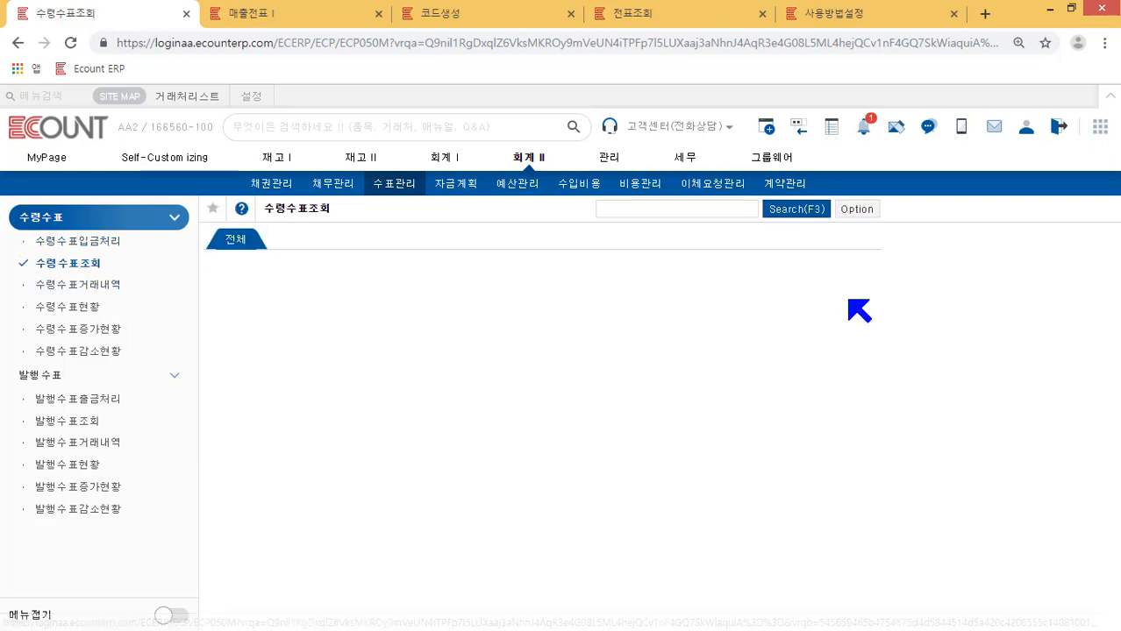
left_click_drag(946, 325, 886, 328)
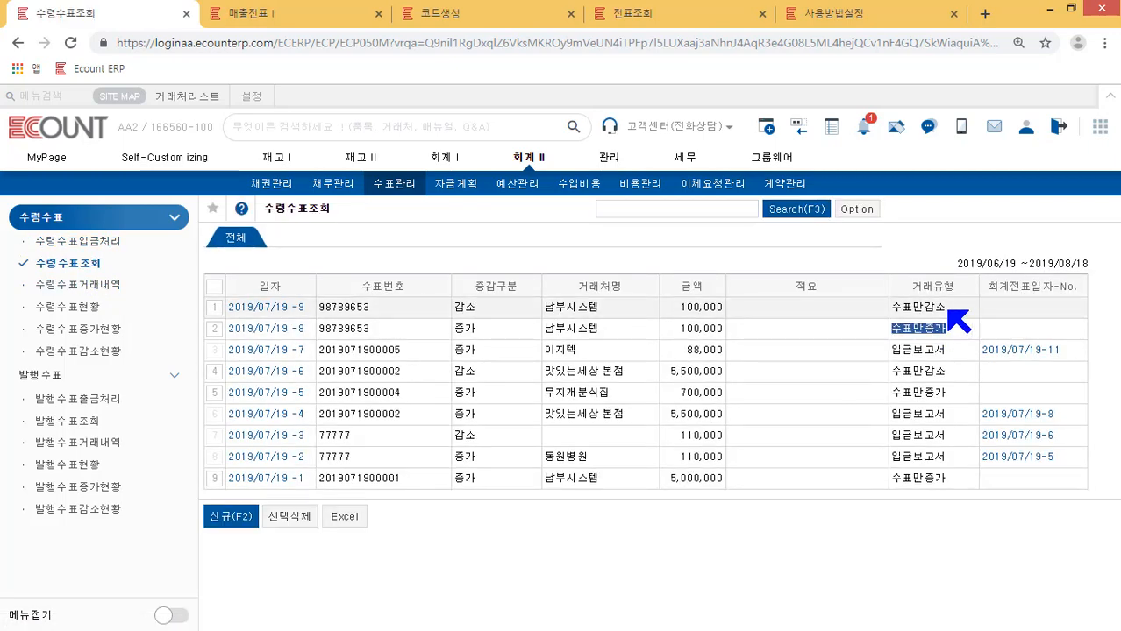
left_click_drag(946, 306, 889, 307)
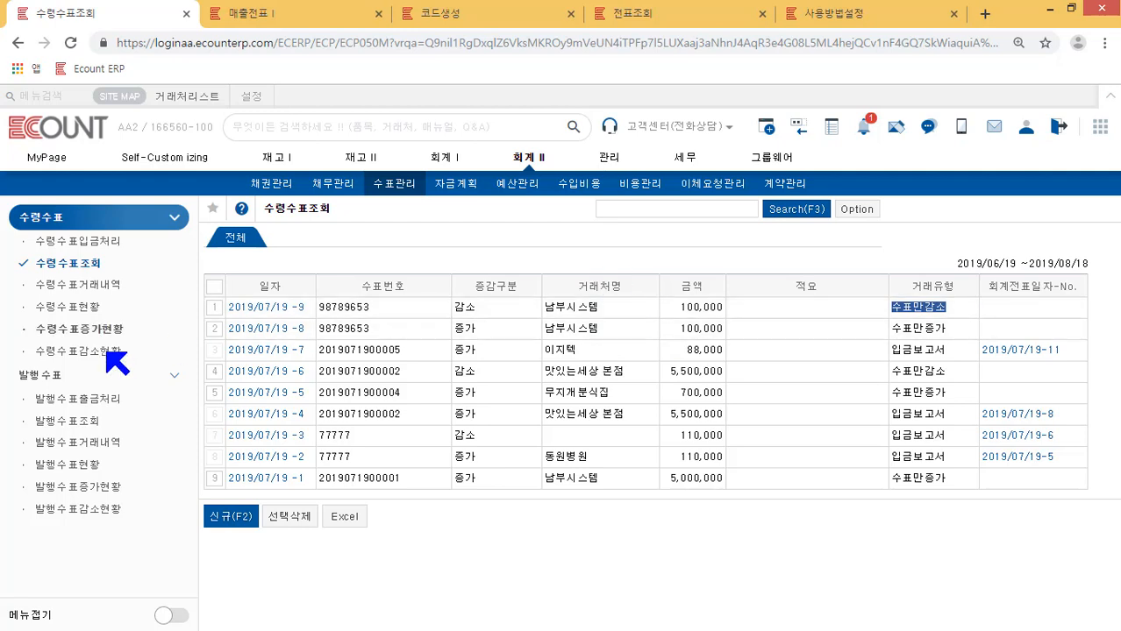
left_click(457, 253)
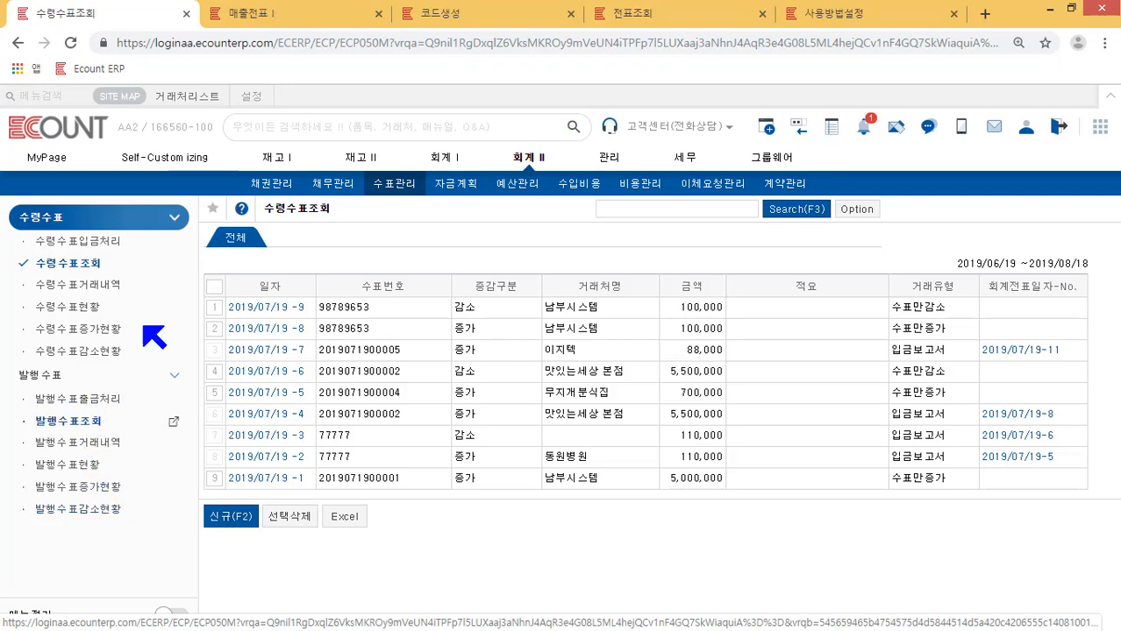
Start a new purchase voucher in 매입전표 I with 한국학교 as the trading partner
left_click(326, 16)
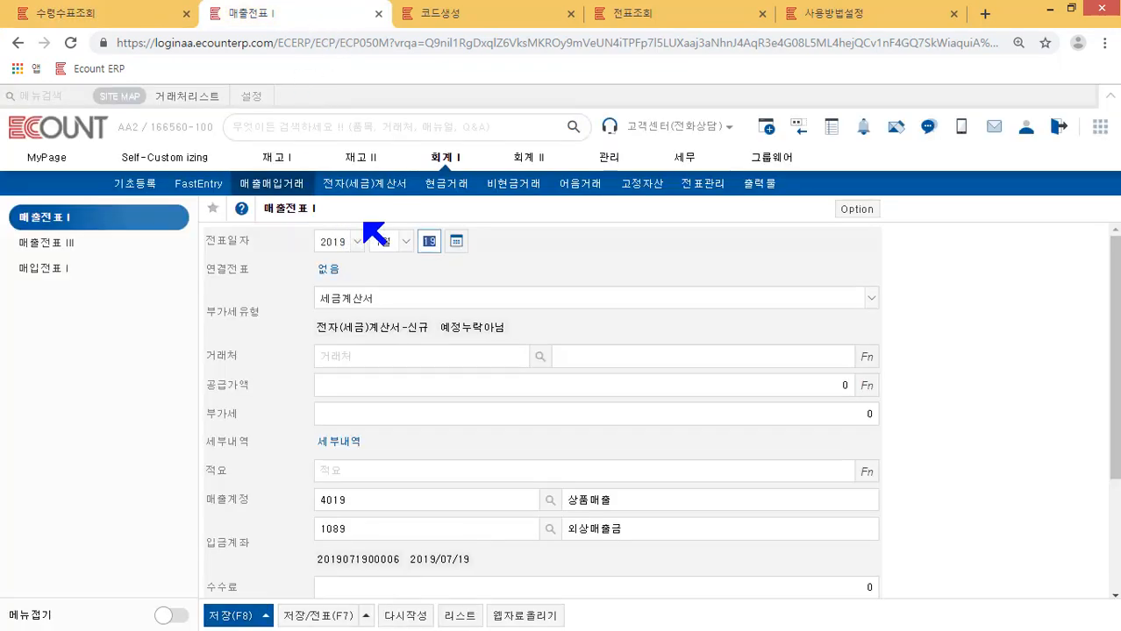
left_click(282, 189)
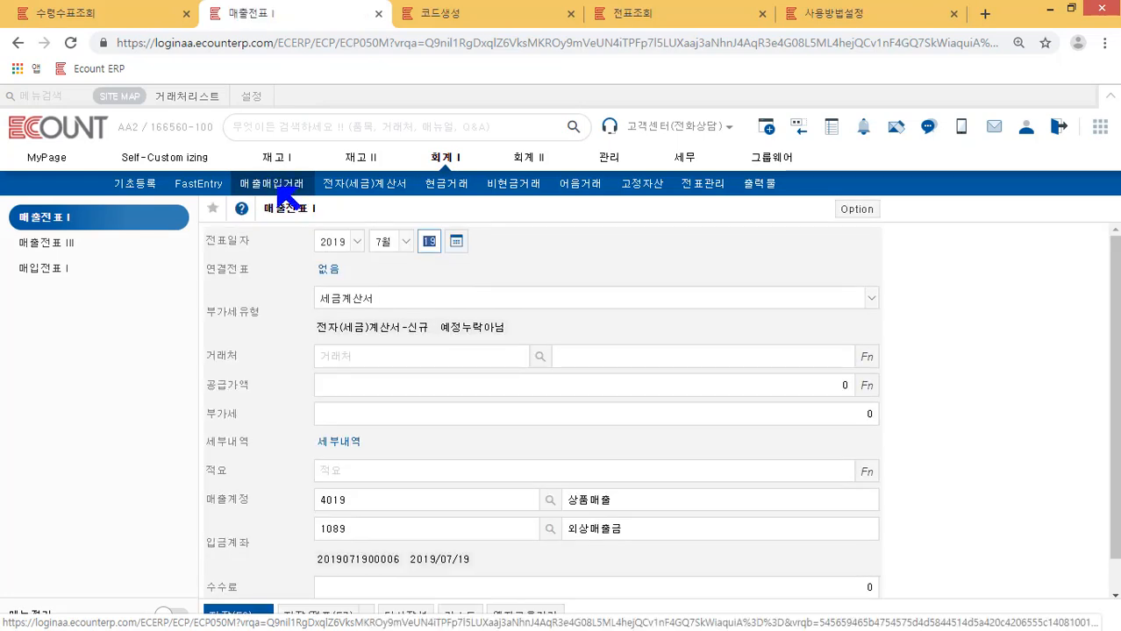
left_click(98, 270)
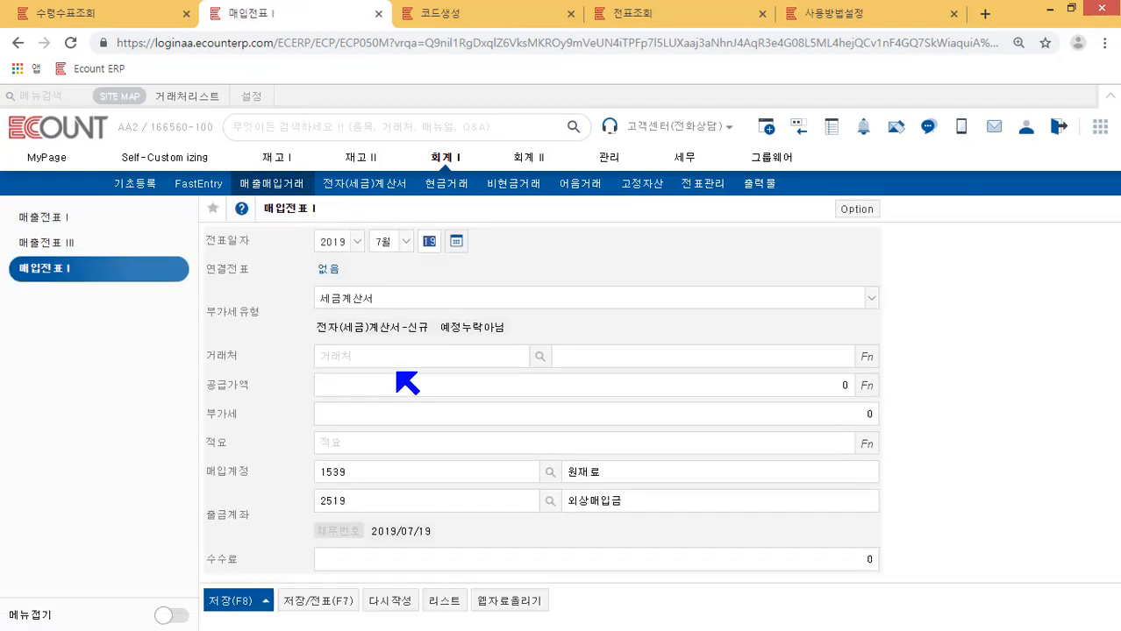
left_click(416, 359)
left_click(535, 353)
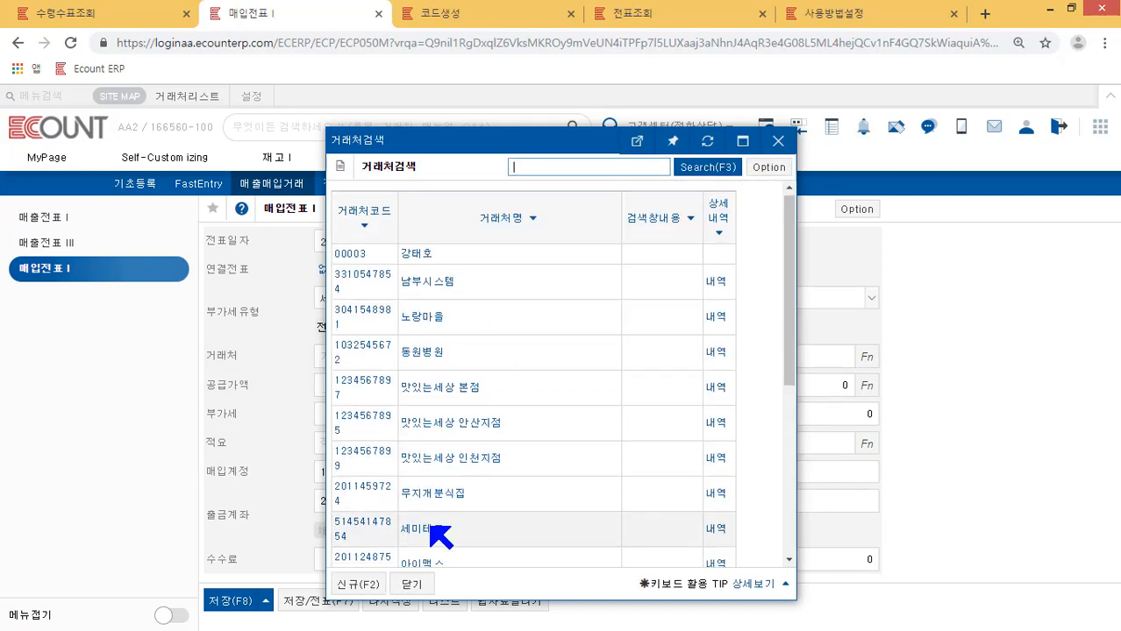
scroll(434, 491, "down", 3)
left_click(430, 458)
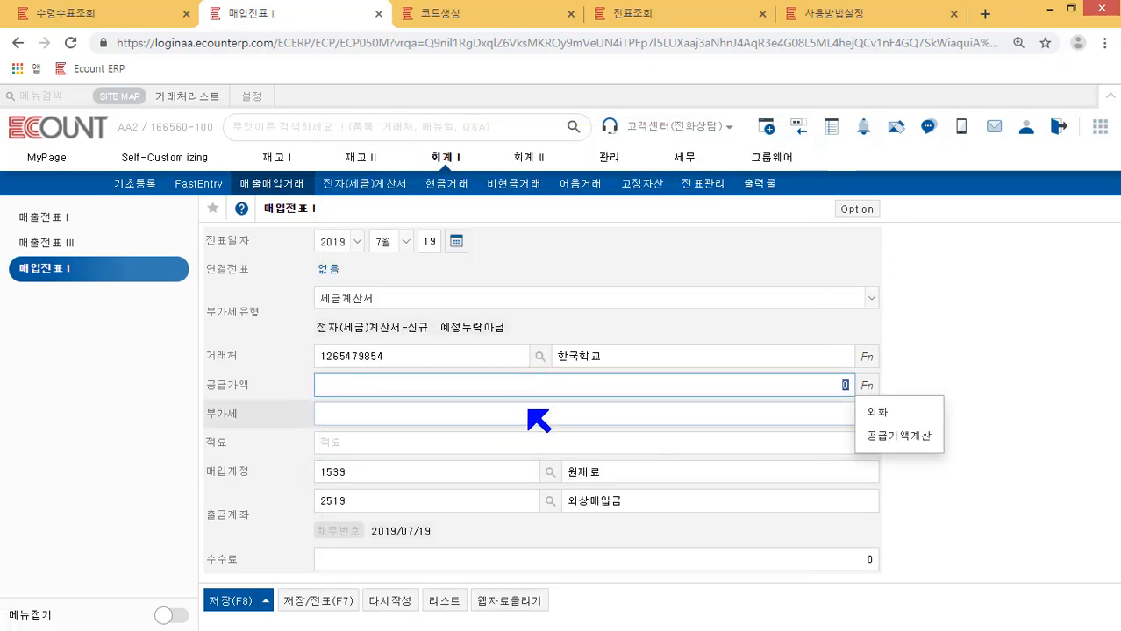
Set the supply amount to 500,000 and the payable number (채무번호) to 98765312, and save the purchase voucher
type("500,000")
key("Return")
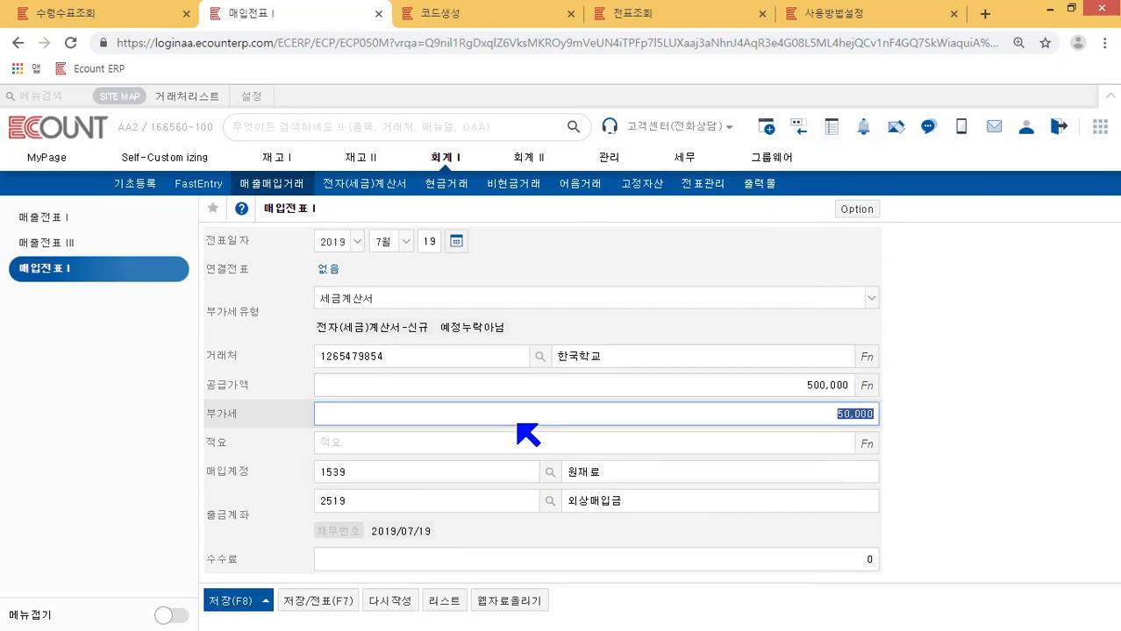
left_click(335, 531)
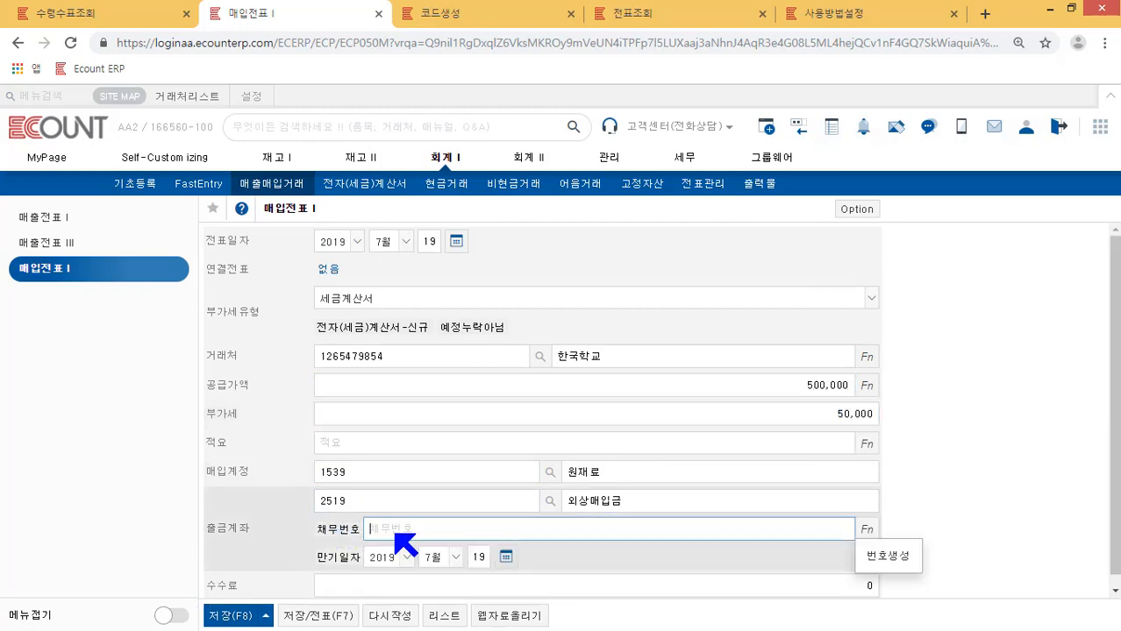
type("98765312")
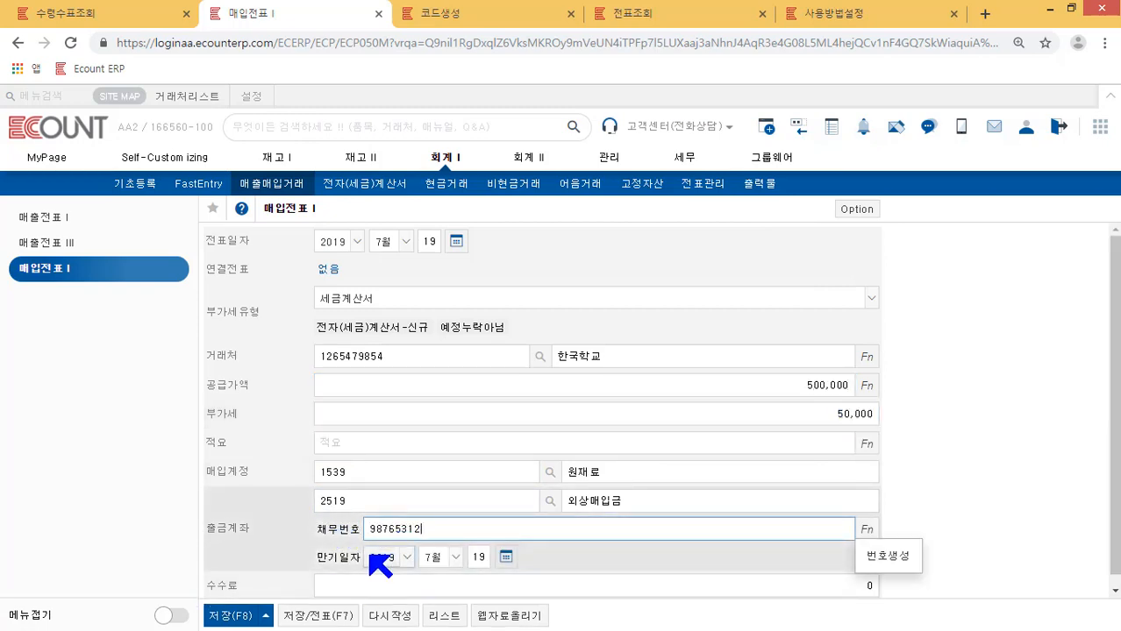
left_click(250, 617)
left_click(250, 617)
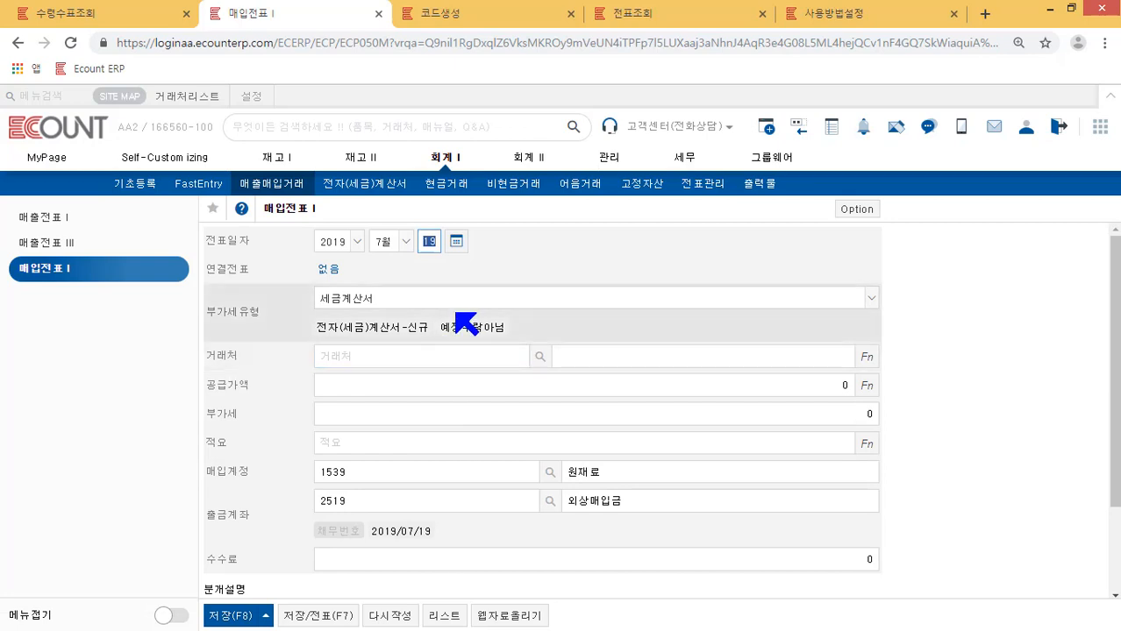
Select the full 550,000 한국학교 payable in 채무감소등록 and start a 지출결의서 for it
left_click(529, 158)
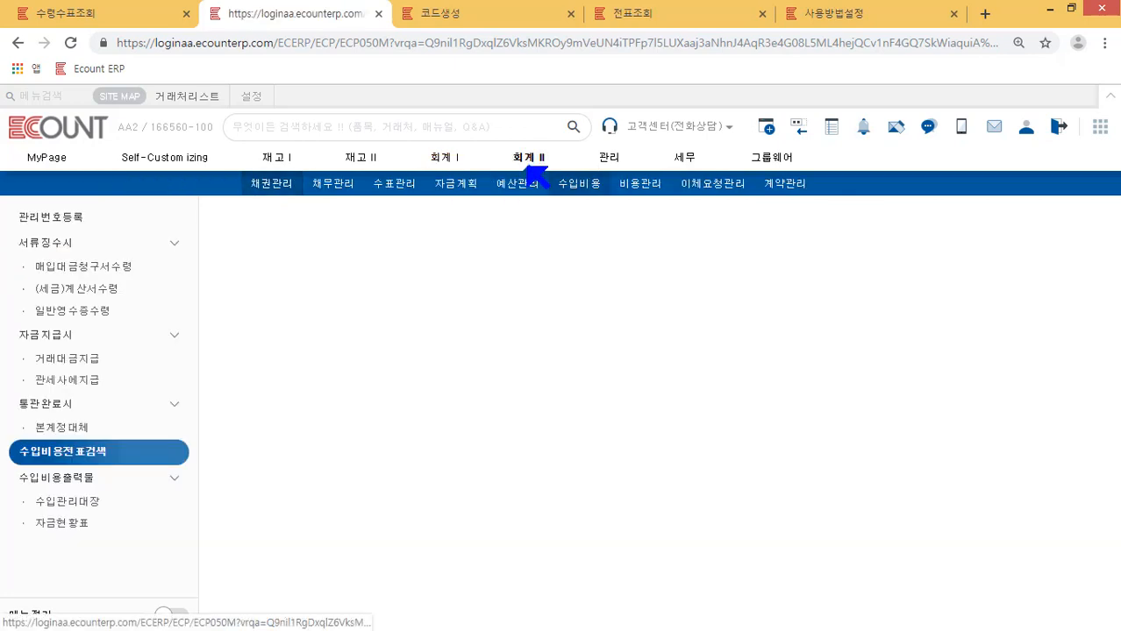
left_click(350, 185)
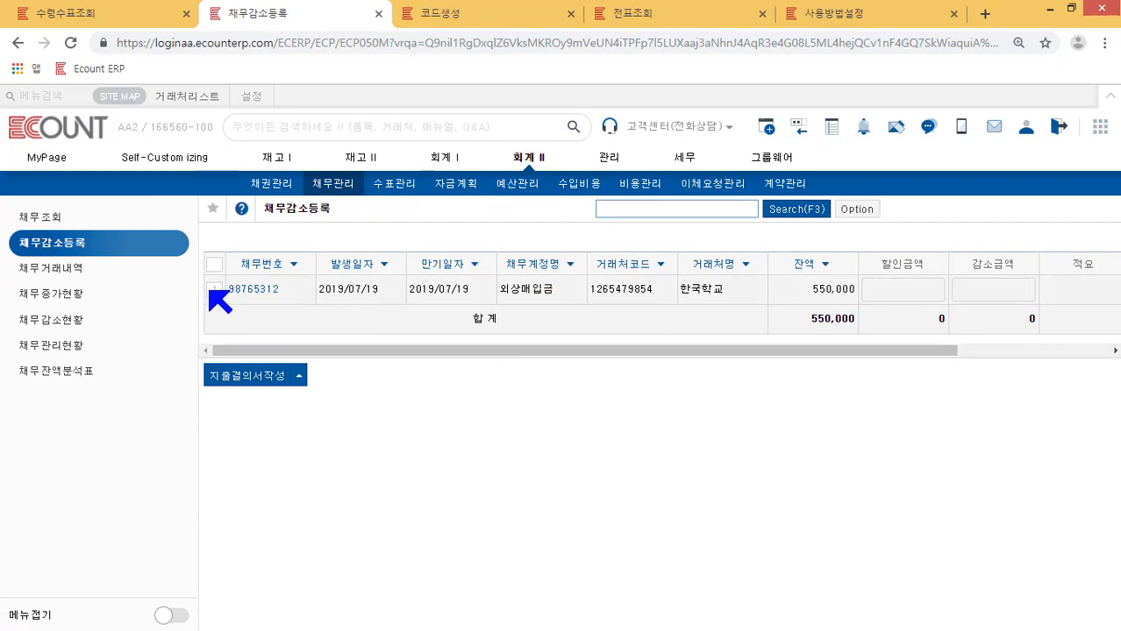
left_click(214, 289)
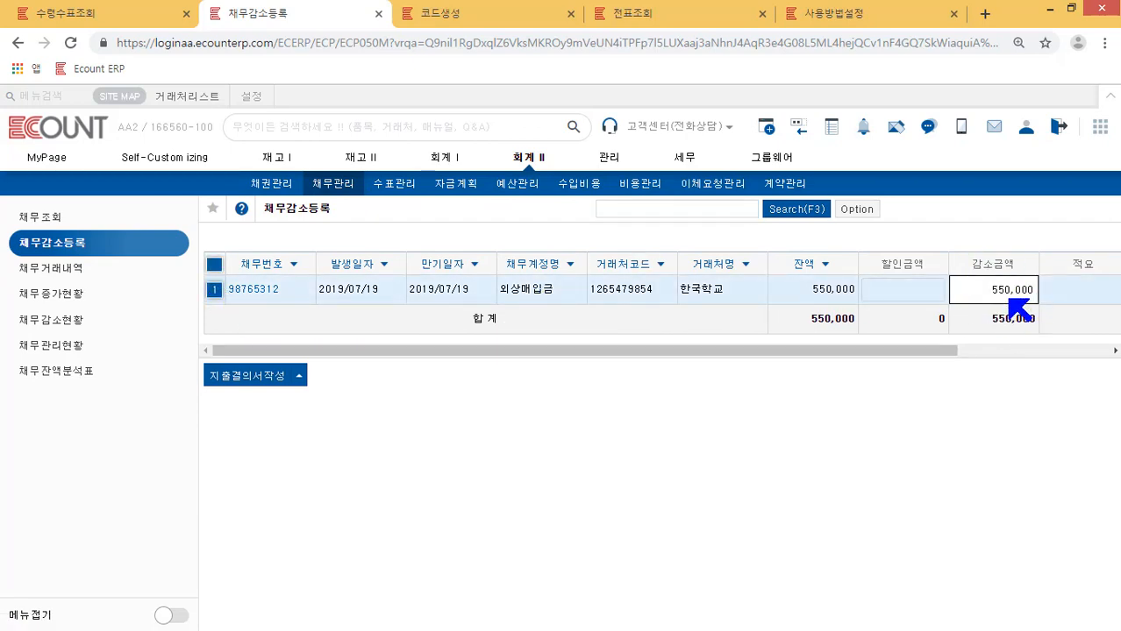
left_click(237, 377)
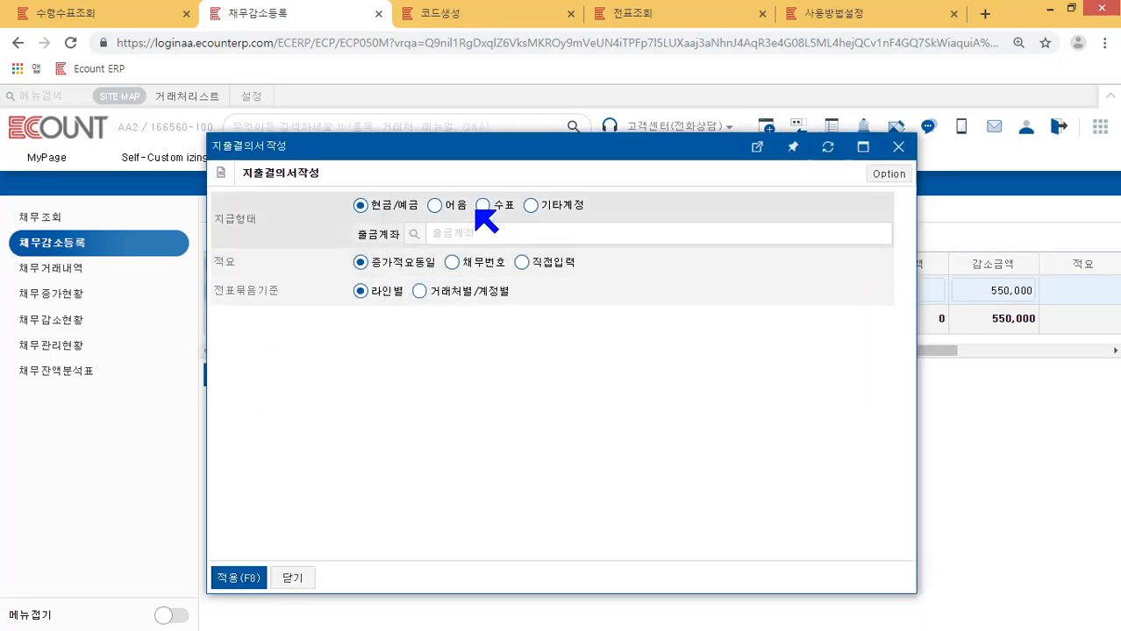
Pay the 한국학교 payable by cheque (수표) from 기업은행-주계좌 with an automatically generated cheque number, and save the 지출결의서
left_click(483, 206)
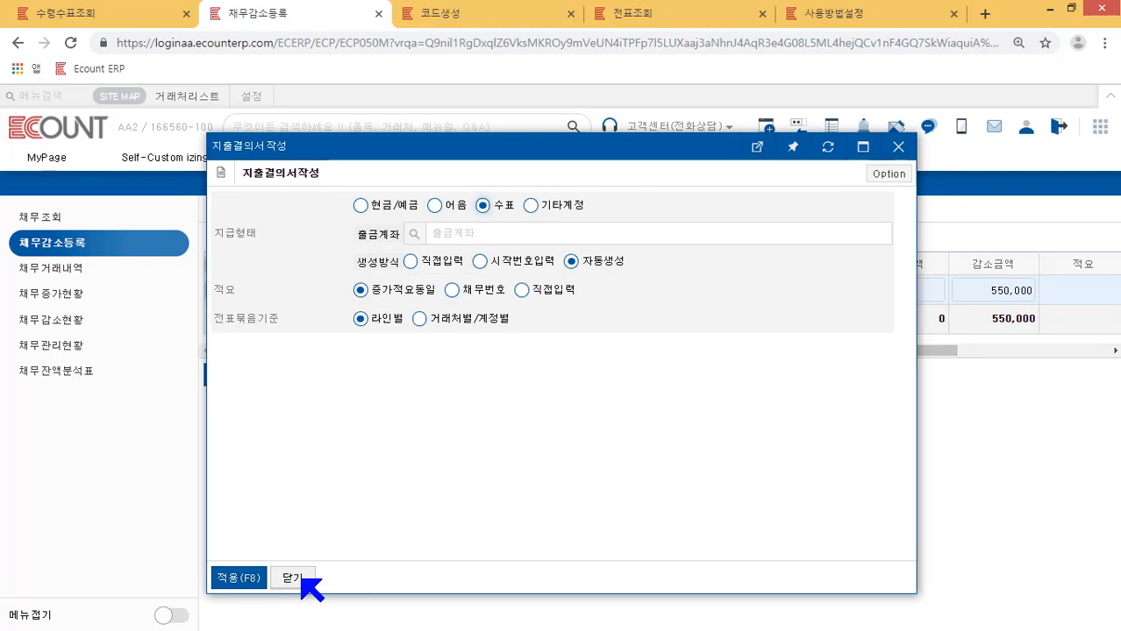
left_click(414, 233)
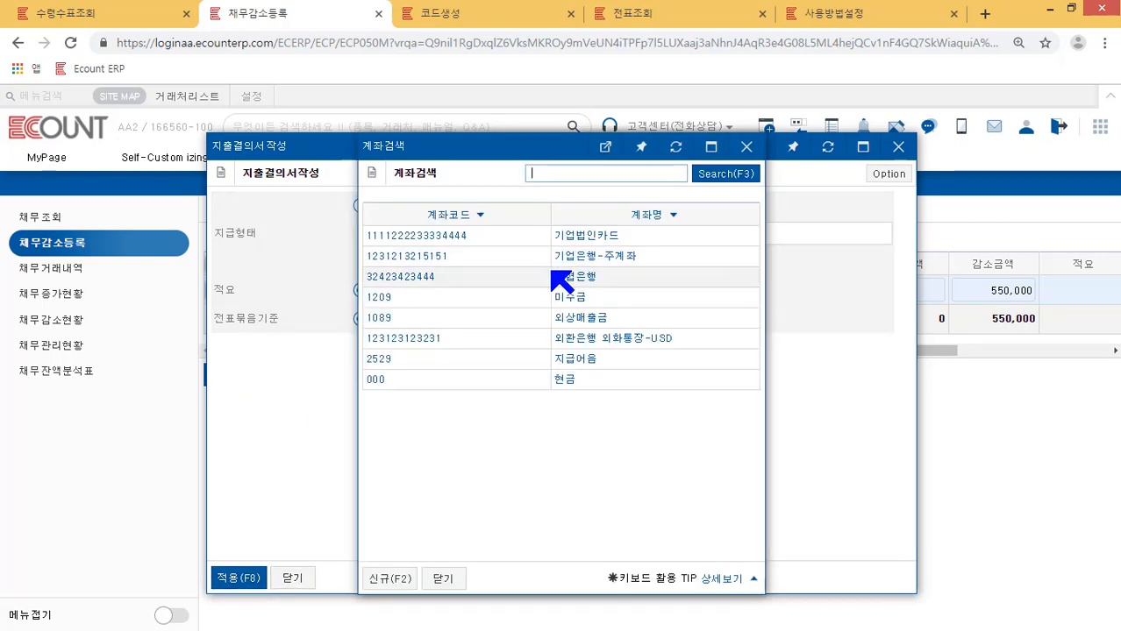
left_click(599, 256)
left_click(246, 581)
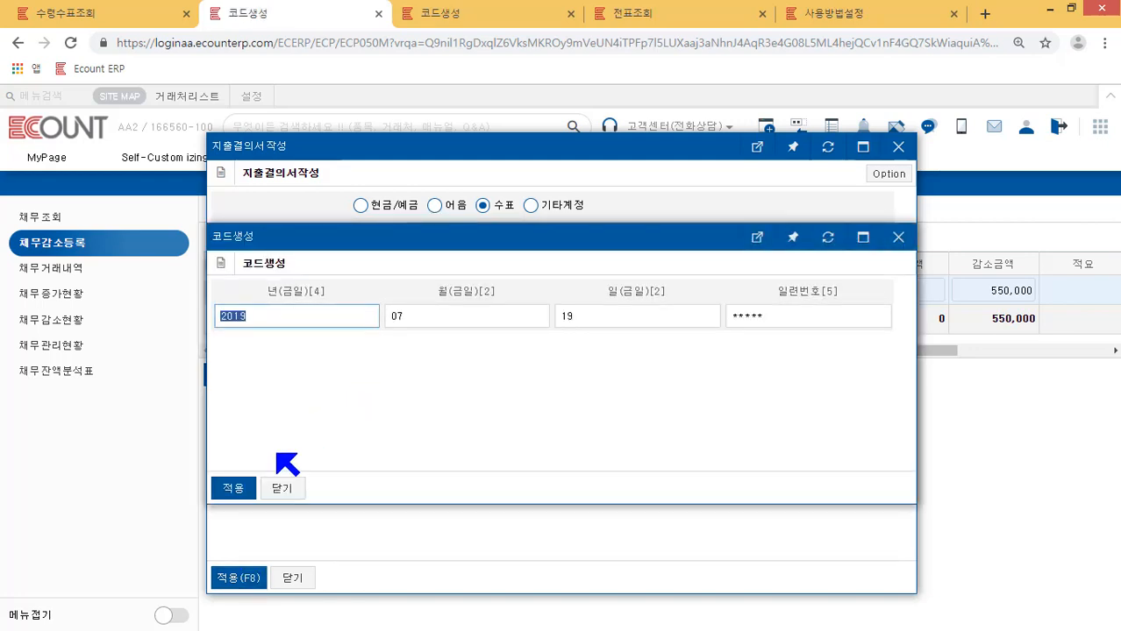
left_click(245, 489)
left_click(218, 582)
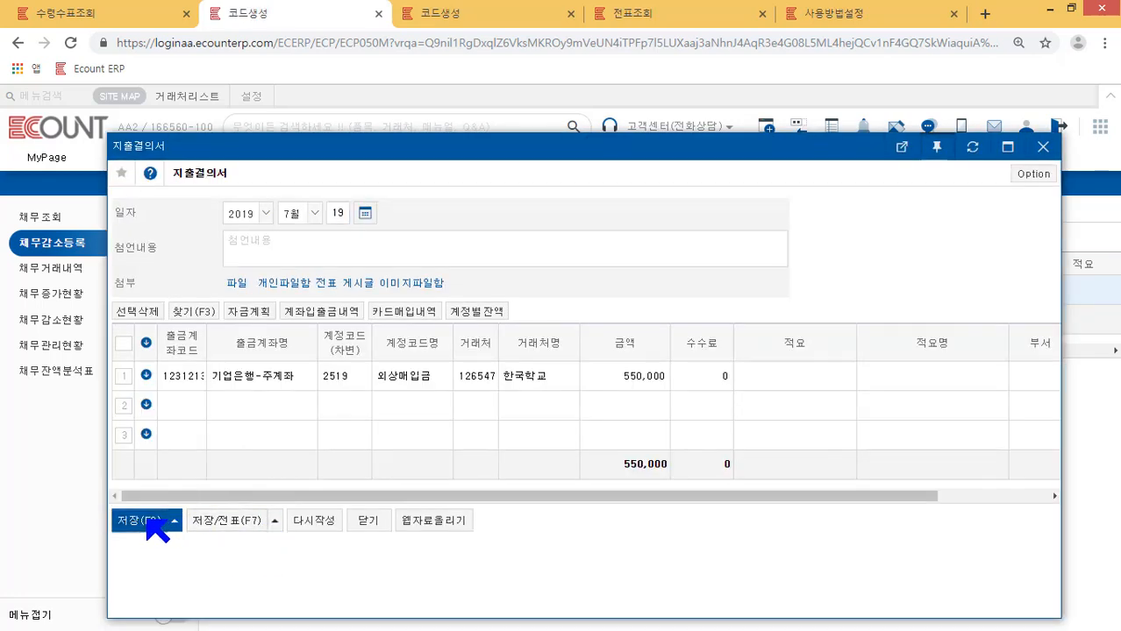
left_click(162, 520)
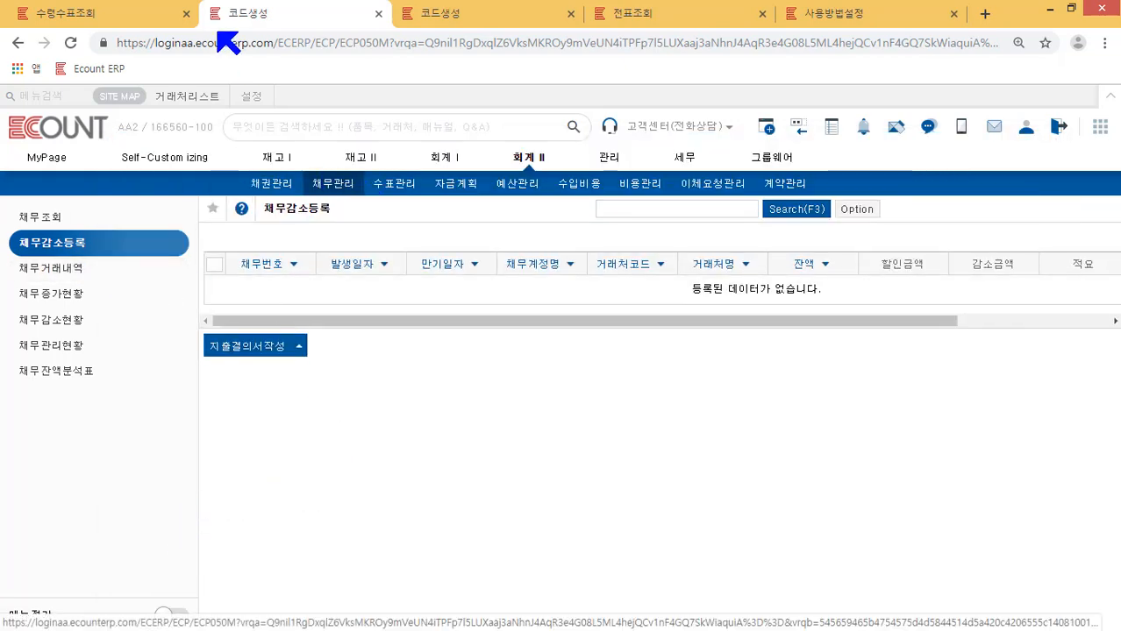
Check the 지출결의서작성 options for the full 550,000 한국학교 cheque in 발행수표출금처리, closing them without applying
left_click(122, 17)
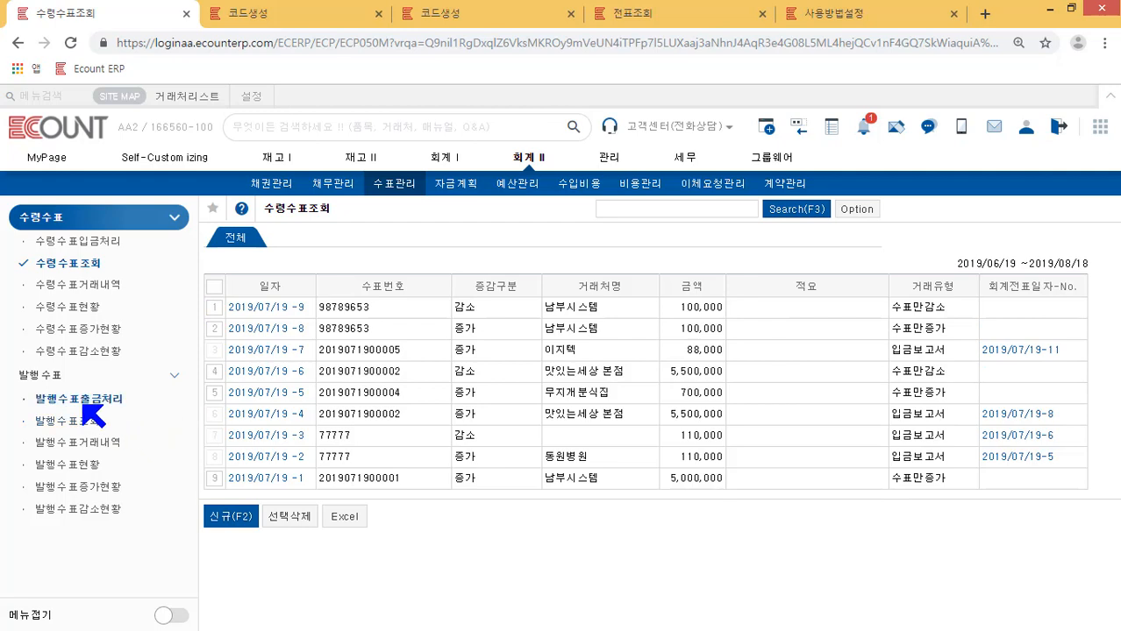
left_click(63, 401)
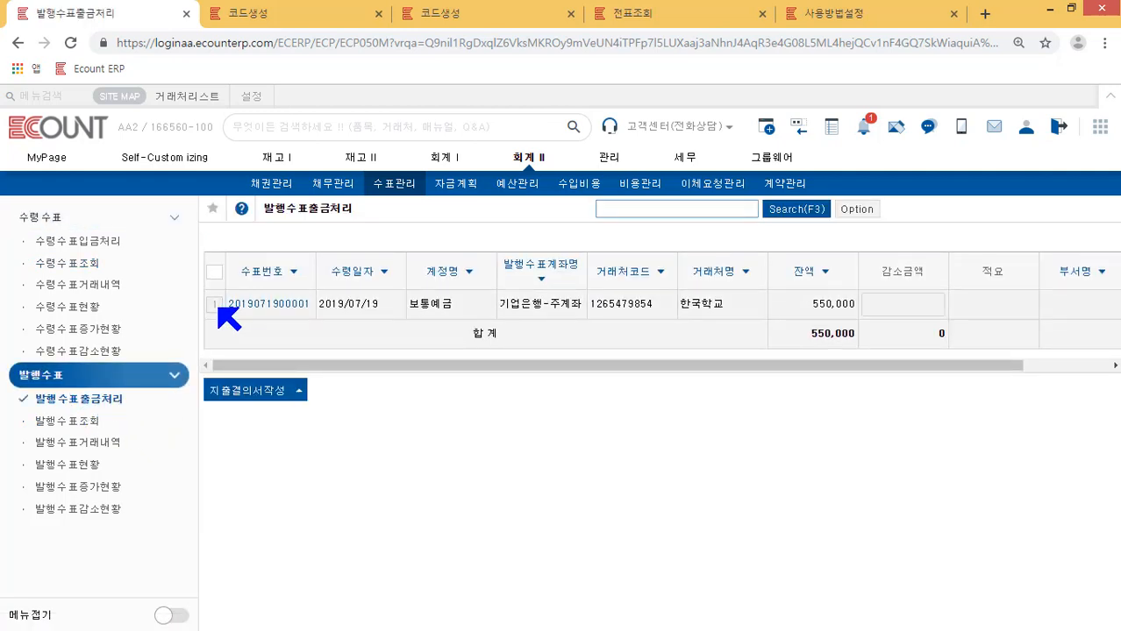
left_click(215, 305)
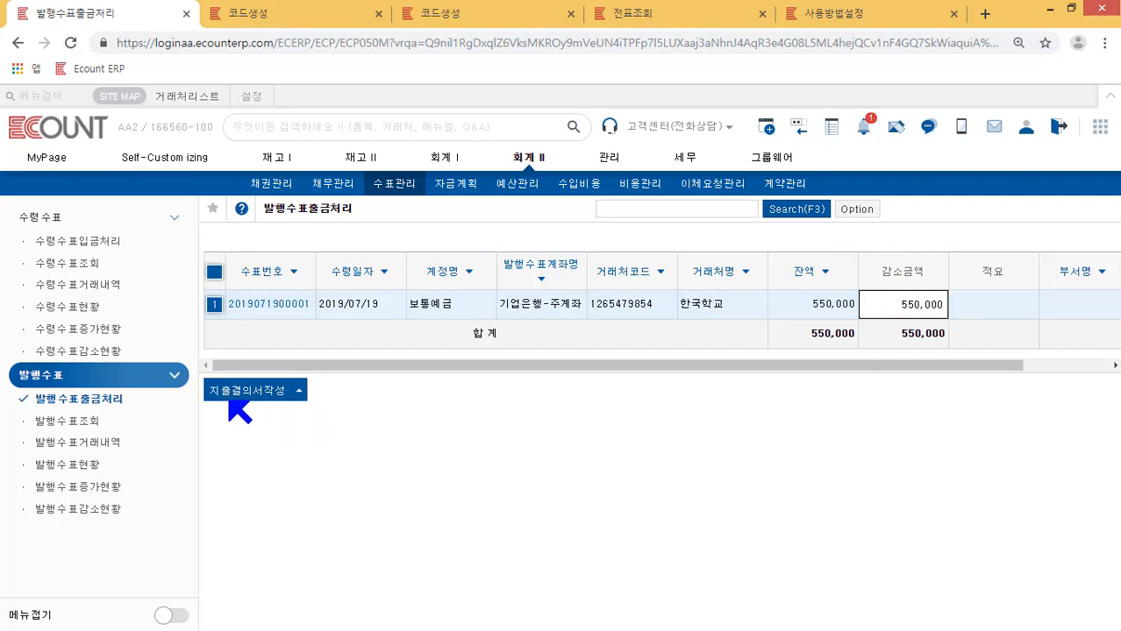
left_click(243, 394)
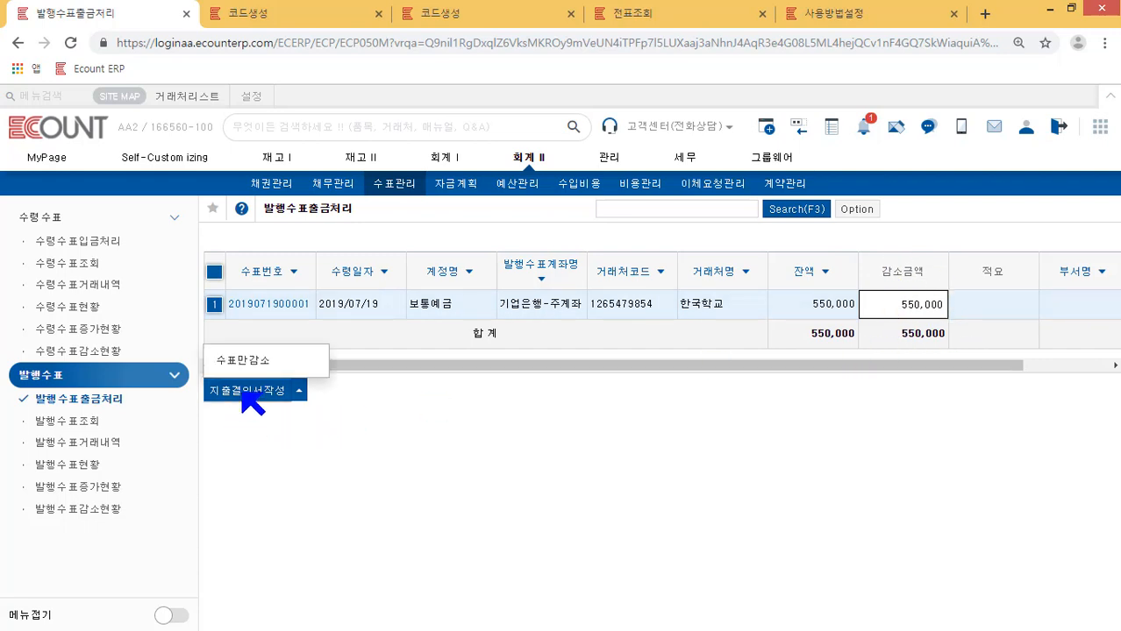
left_click(243, 393)
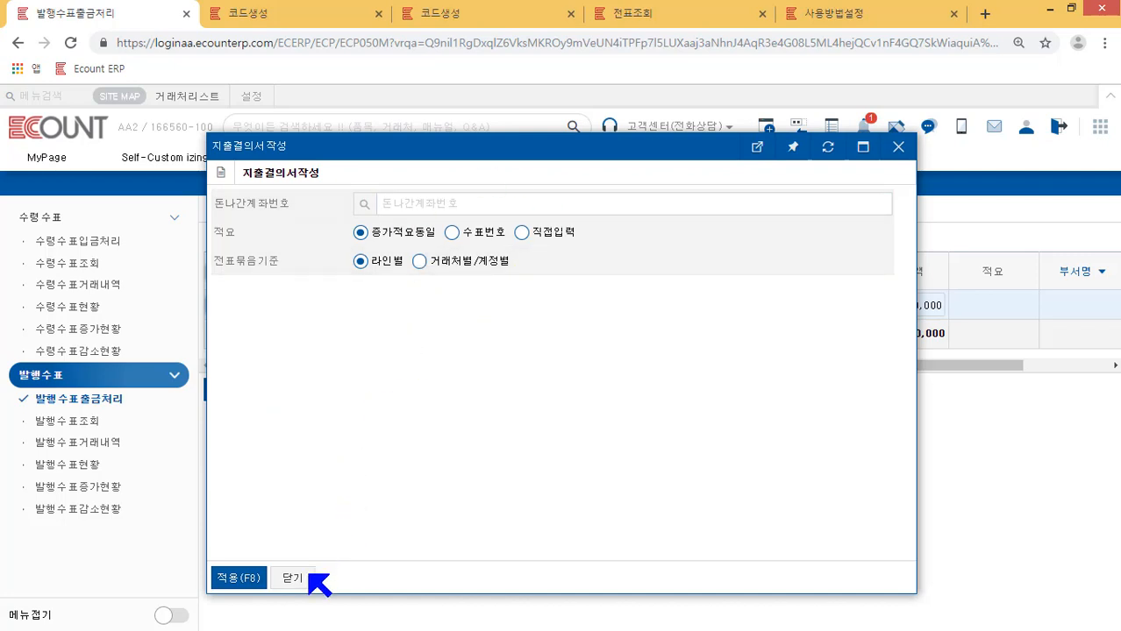
left_click(292, 579)
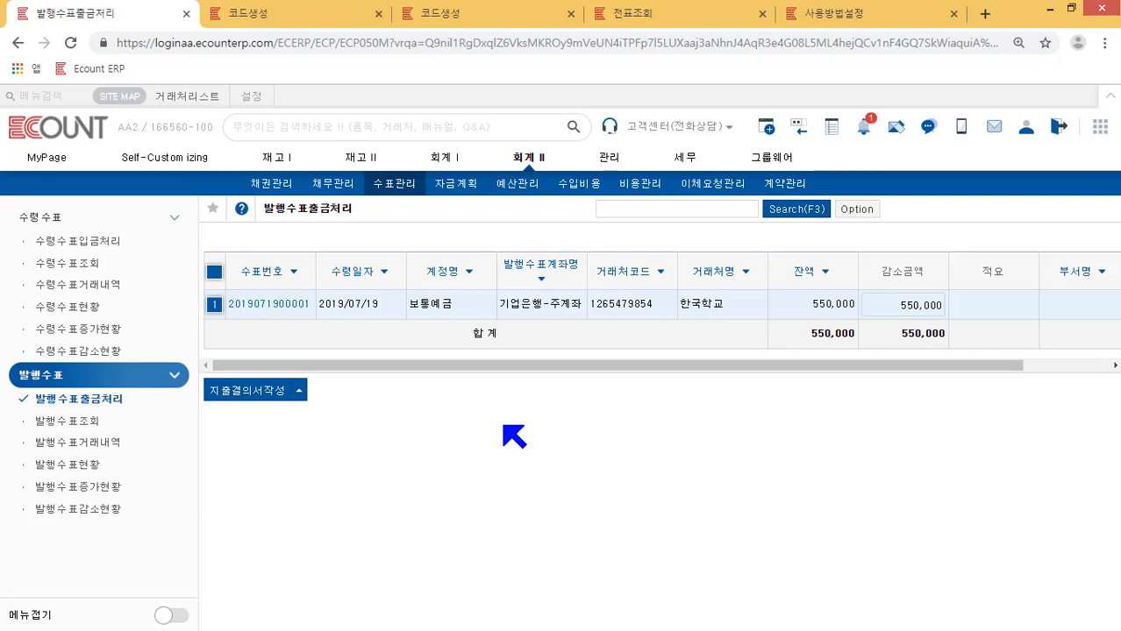
Start a new increase (증가) entry in 발행수표조회 with 핸드폰나라 as the trading partner
left_click(81, 421)
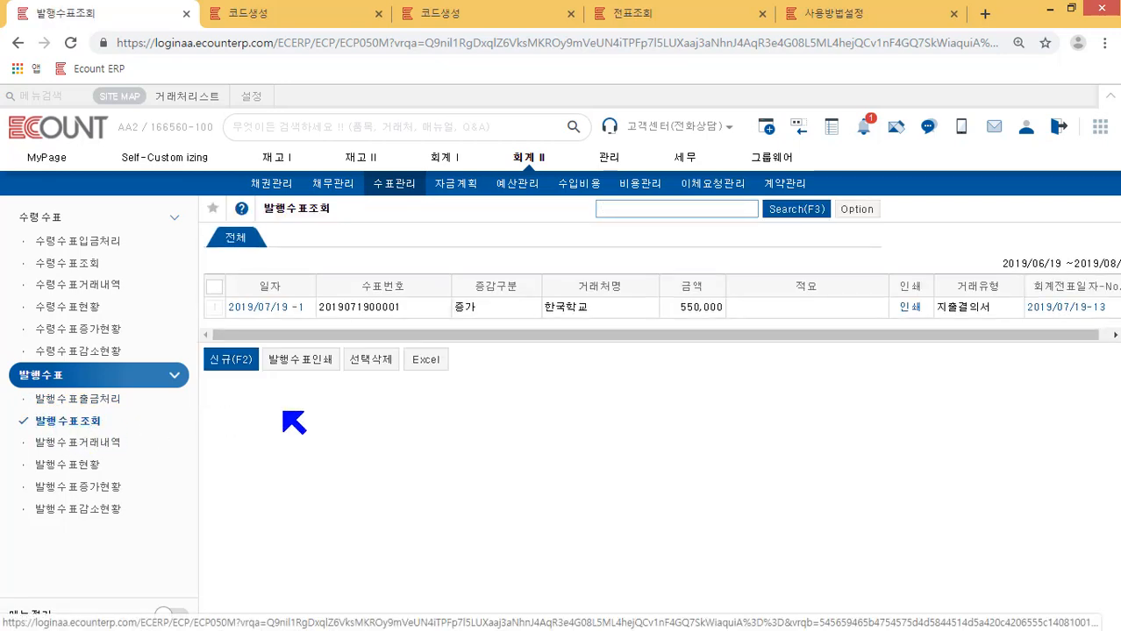
left_click(235, 365)
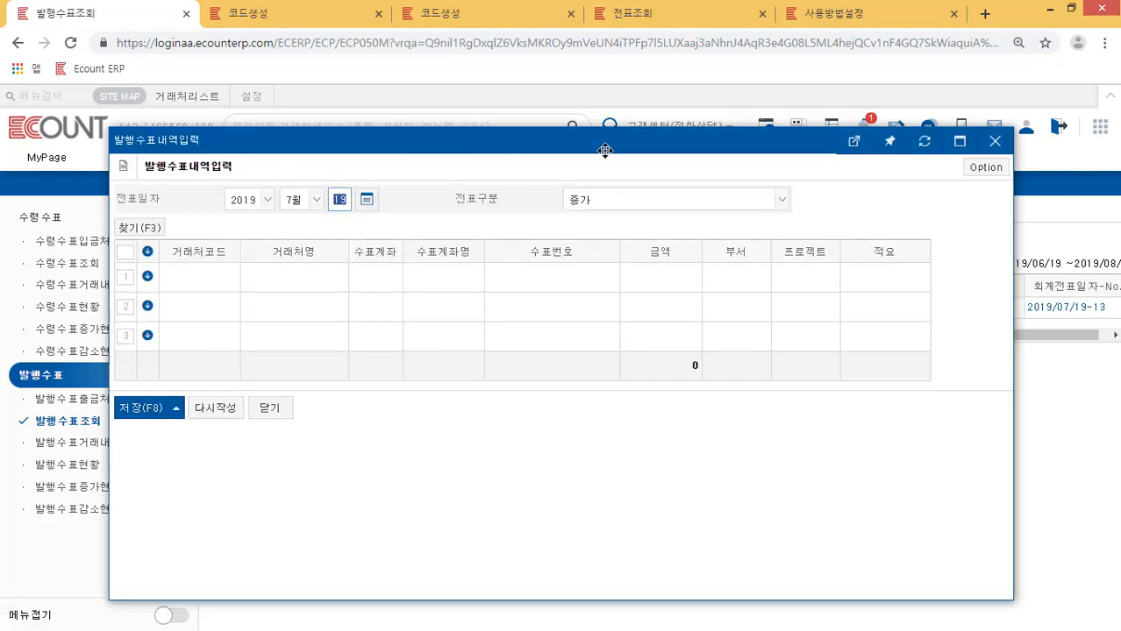
left_click(230, 291)
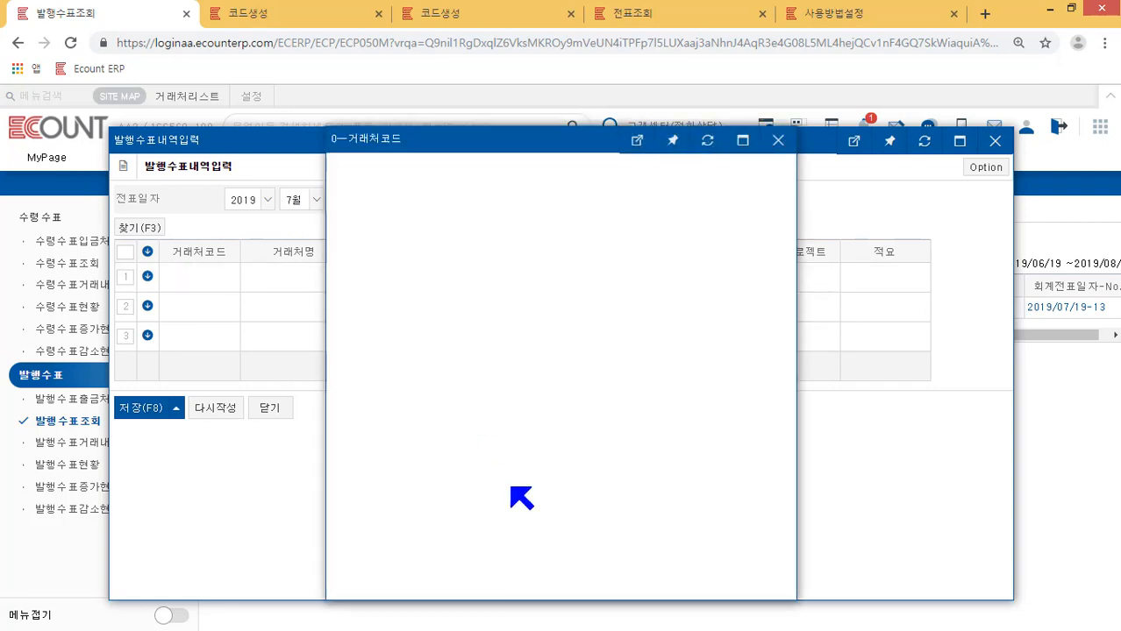
left_click(355, 253)
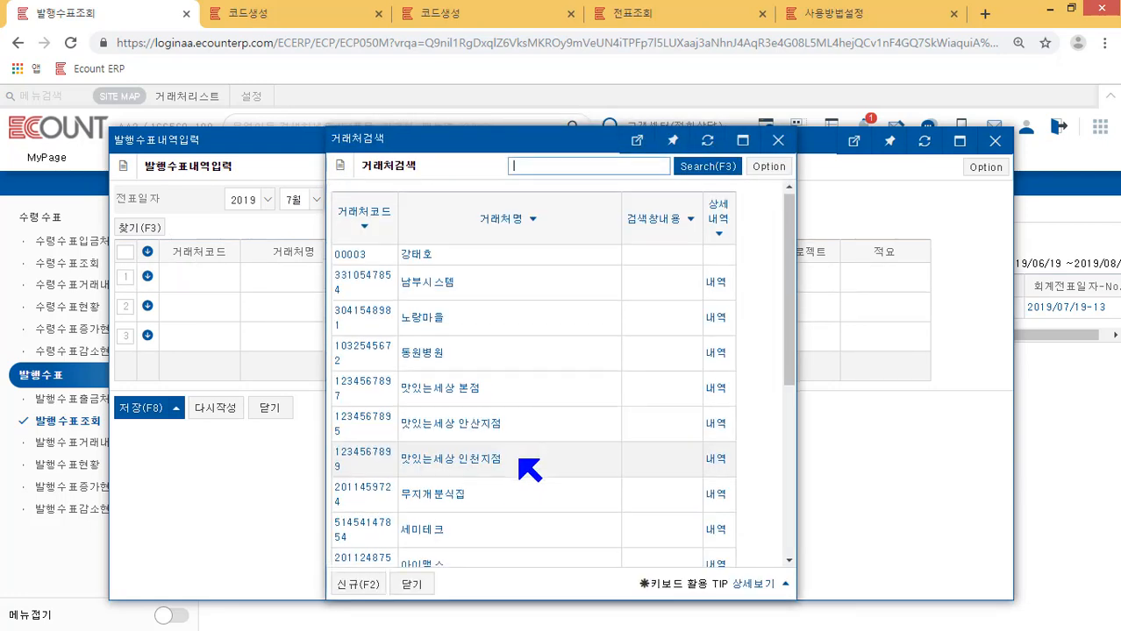
scroll(491, 513, "down", 5)
left_click(441, 493)
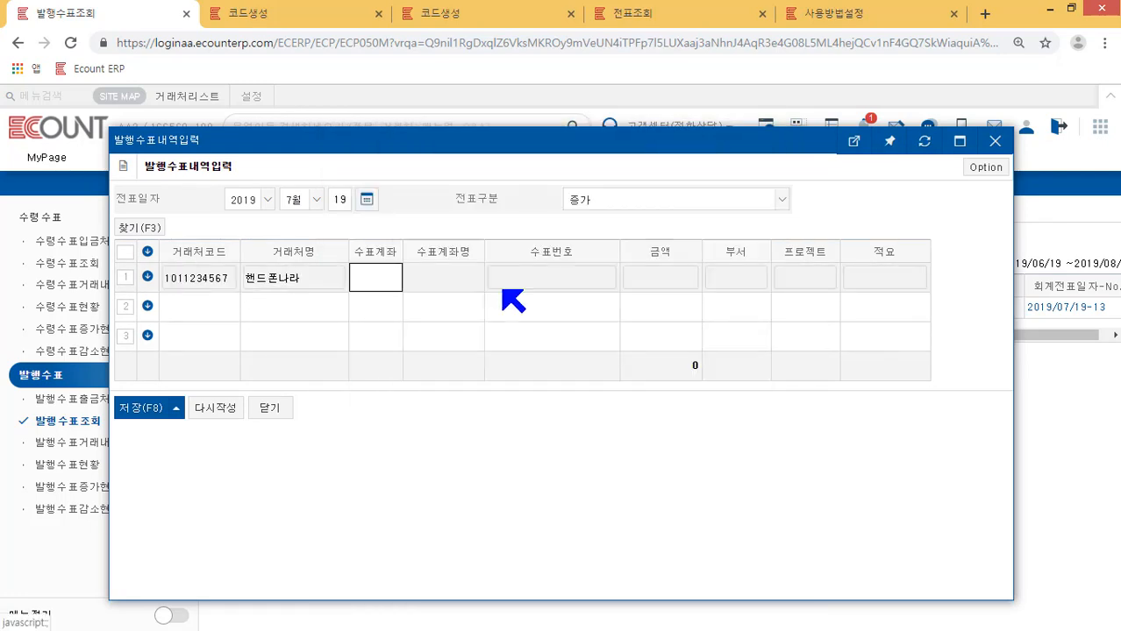
Set the cheque account to 기업은행-주계좌 and the amount to 65,000, and save the issued cheque entry
left_click(379, 279)
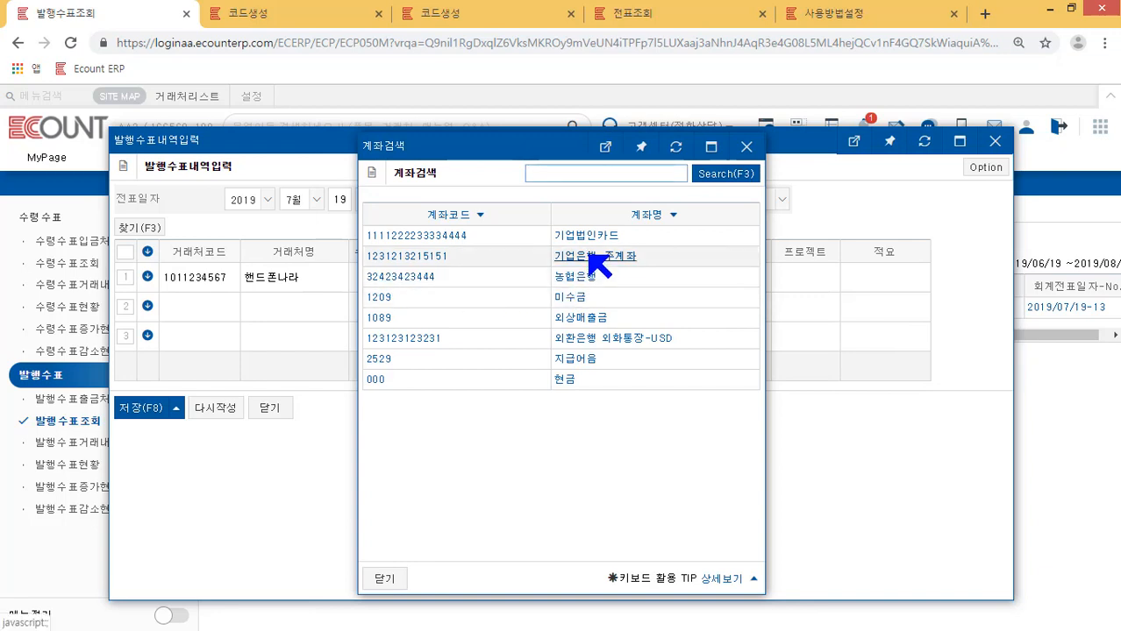
left_click(589, 256)
left_click(677, 289)
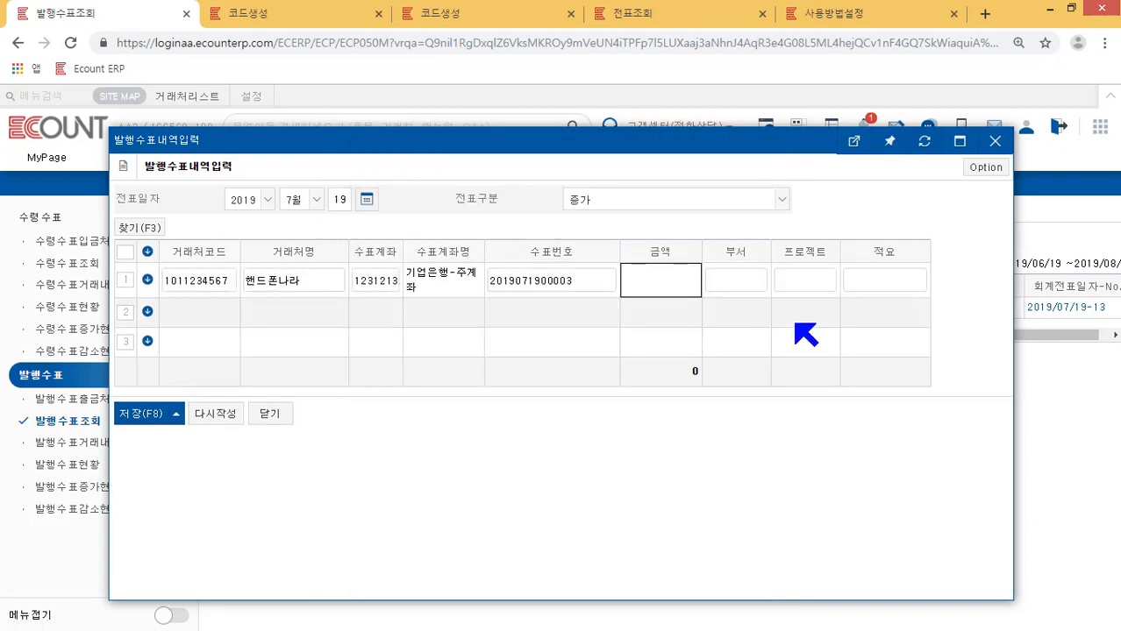
type("65,00")
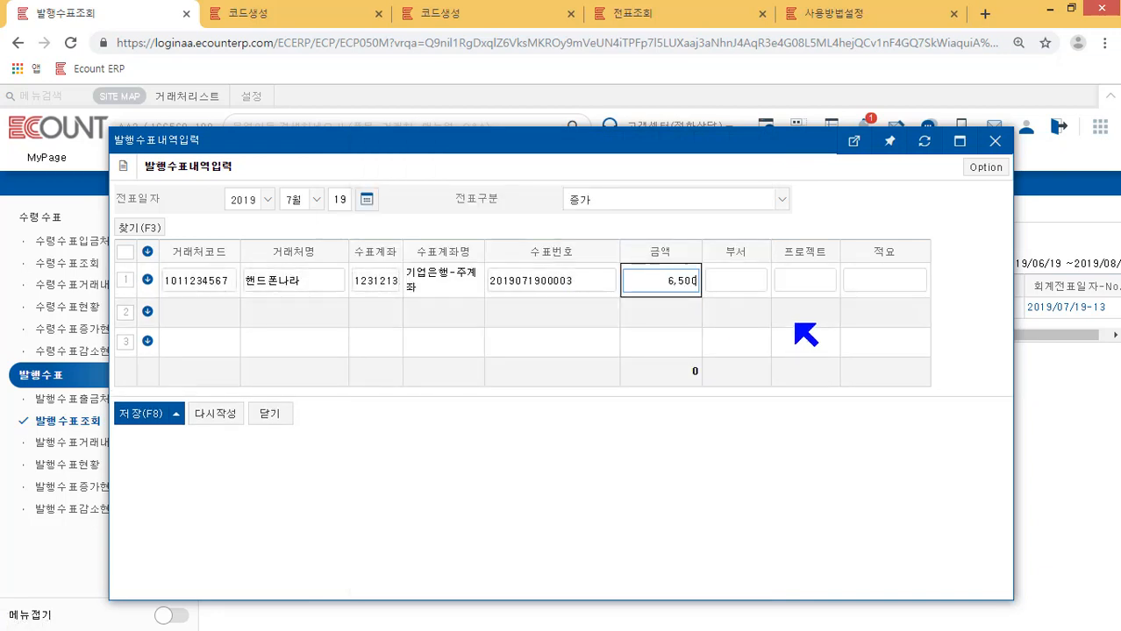
type("0")
key("Return")
left_click(145, 413)
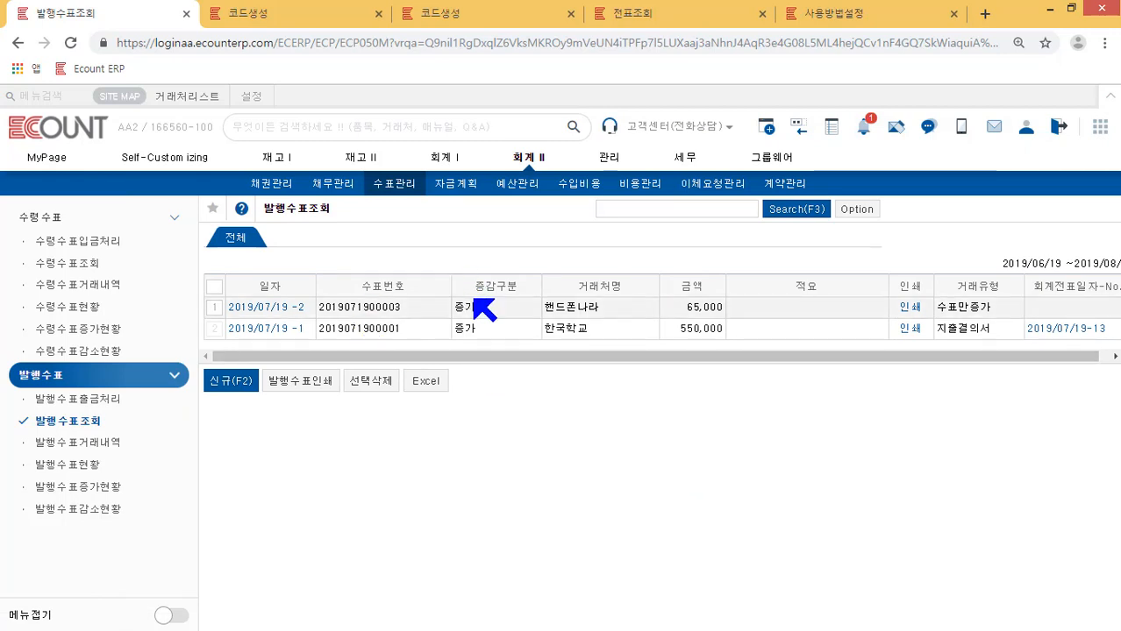
Record a cheque-only decrease (수표만감소) of the full 65,000 핸드폰나라 cheque in 발행수표출금처리, keeping the default date and 적요 option
left_click(91, 402)
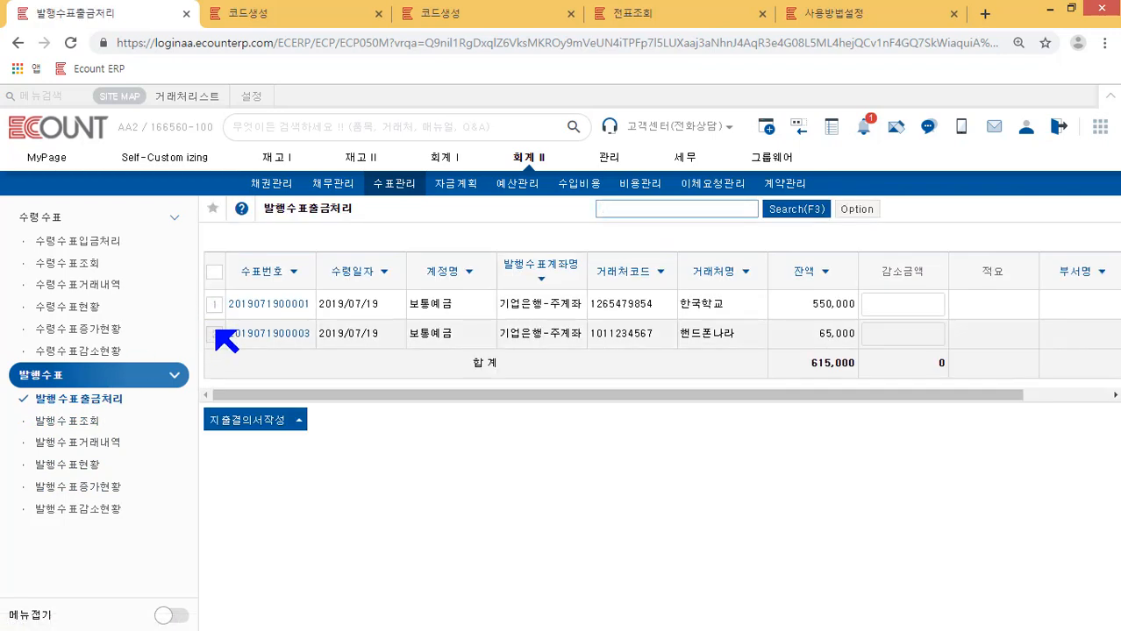
left_click(215, 334)
mouse_move(263, 438)
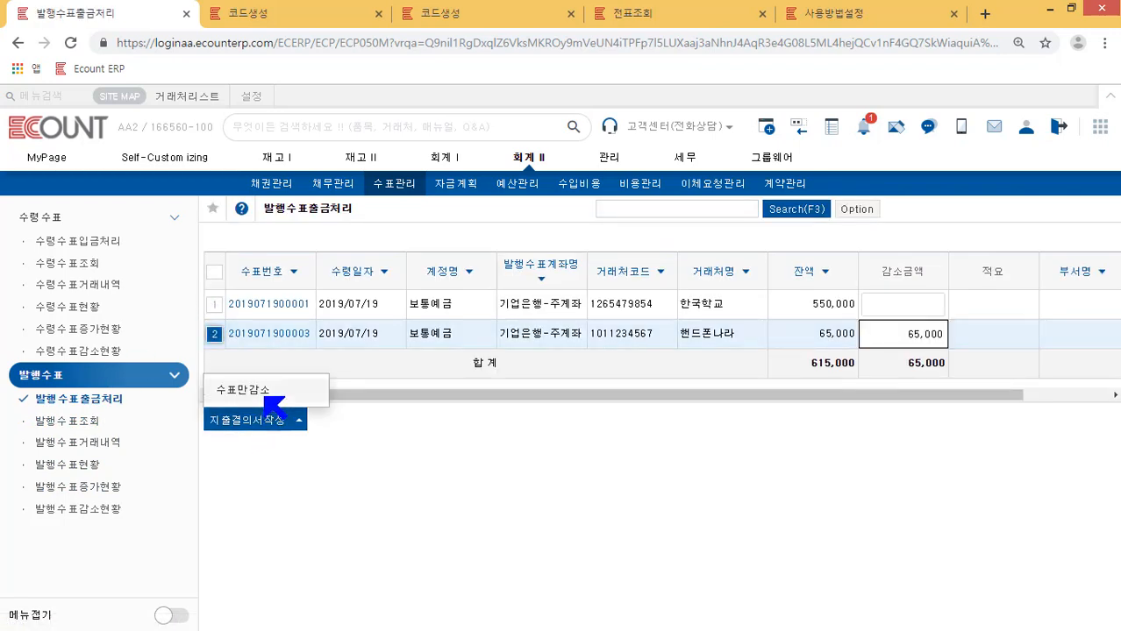
left_click(282, 395)
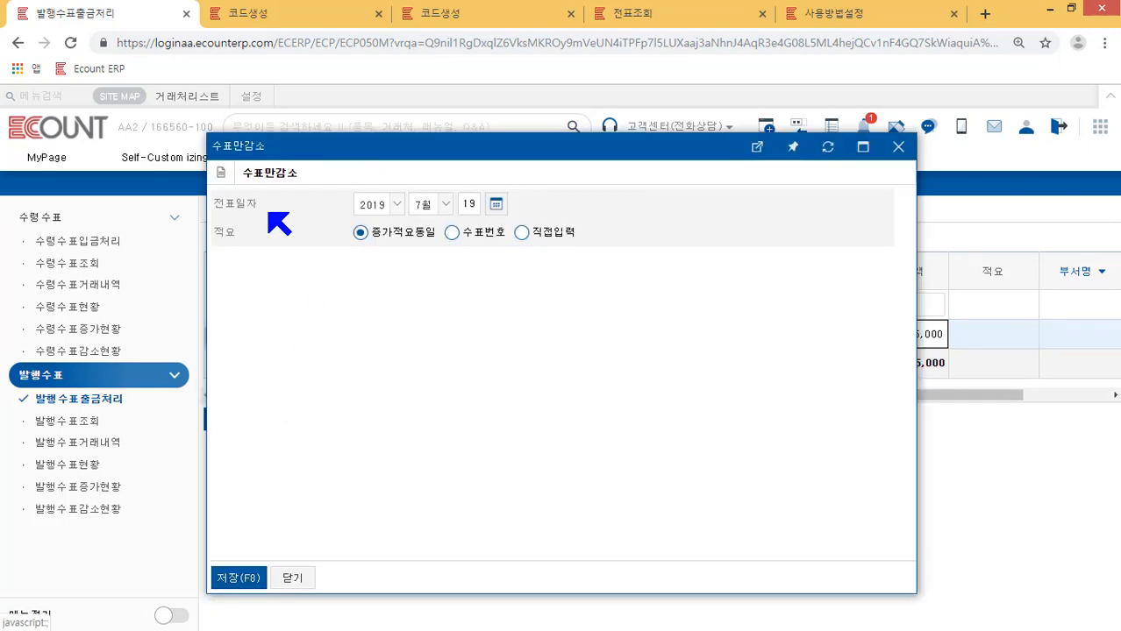
left_click(254, 577)
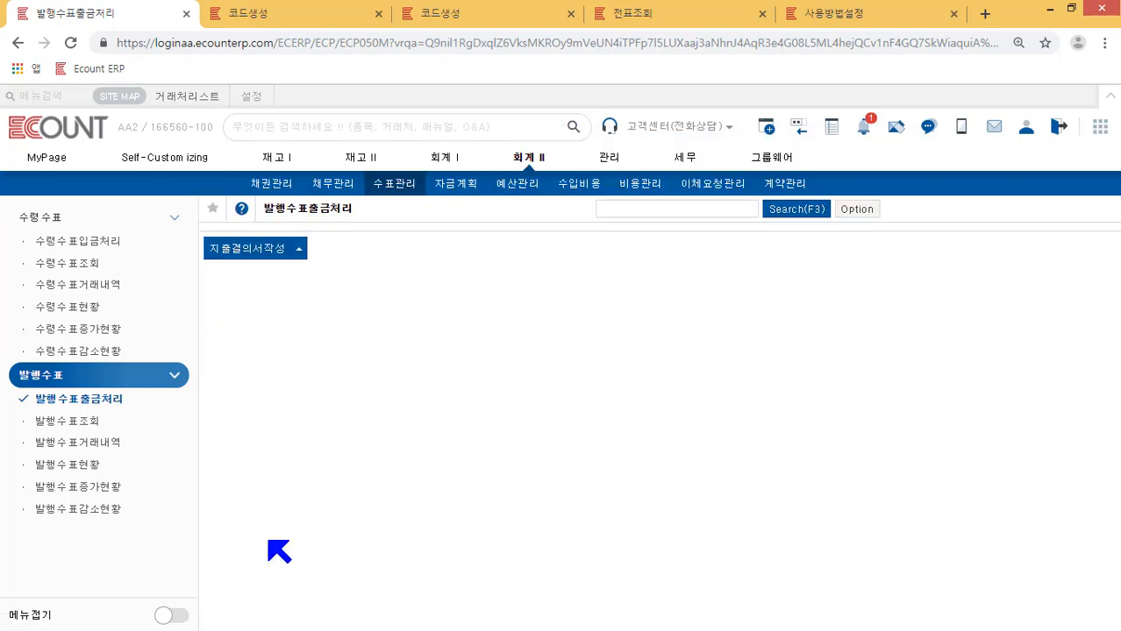